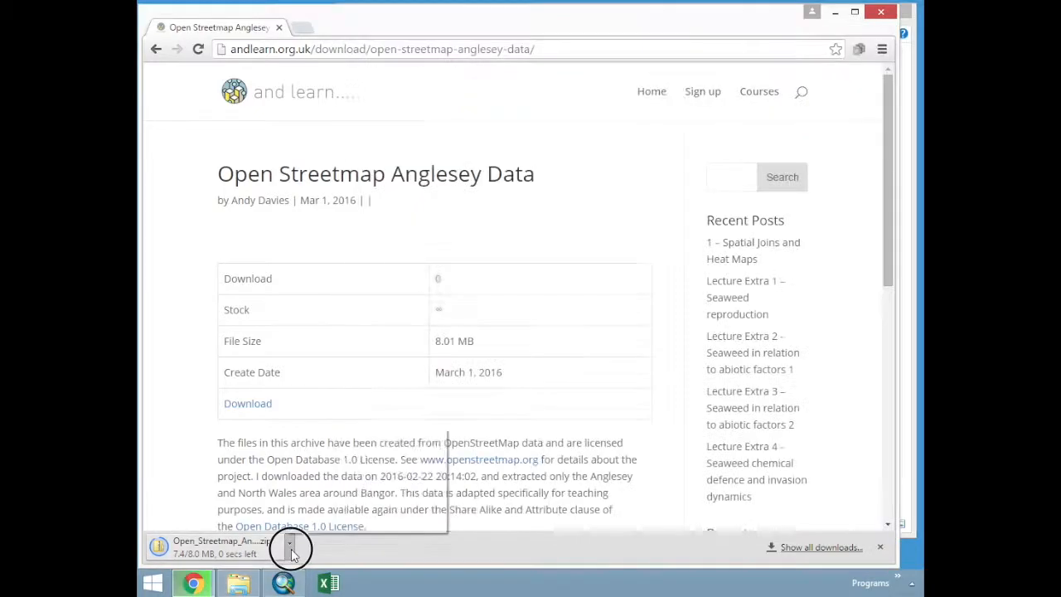
- Copy the Open_Streetmap_Anglesey folder from the downloaded zip archive into C:\GIS_Files and close the archive window
{"action": "left_click", "coordinate": [343, 438]}
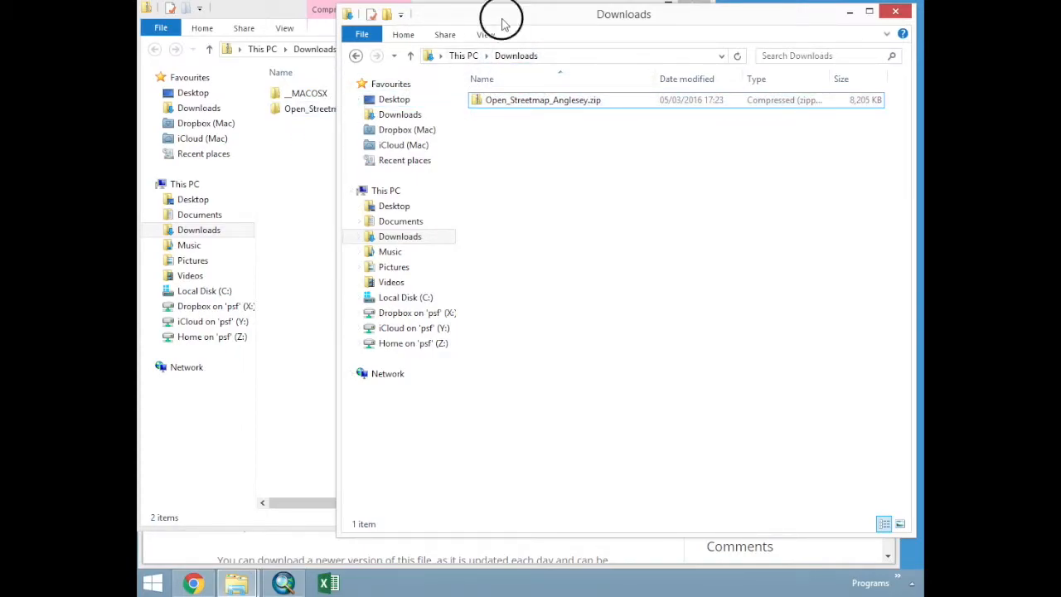
{"action": "left_click_drag", "start_coordinate": [502, 17], "coordinate": [499, 37]}
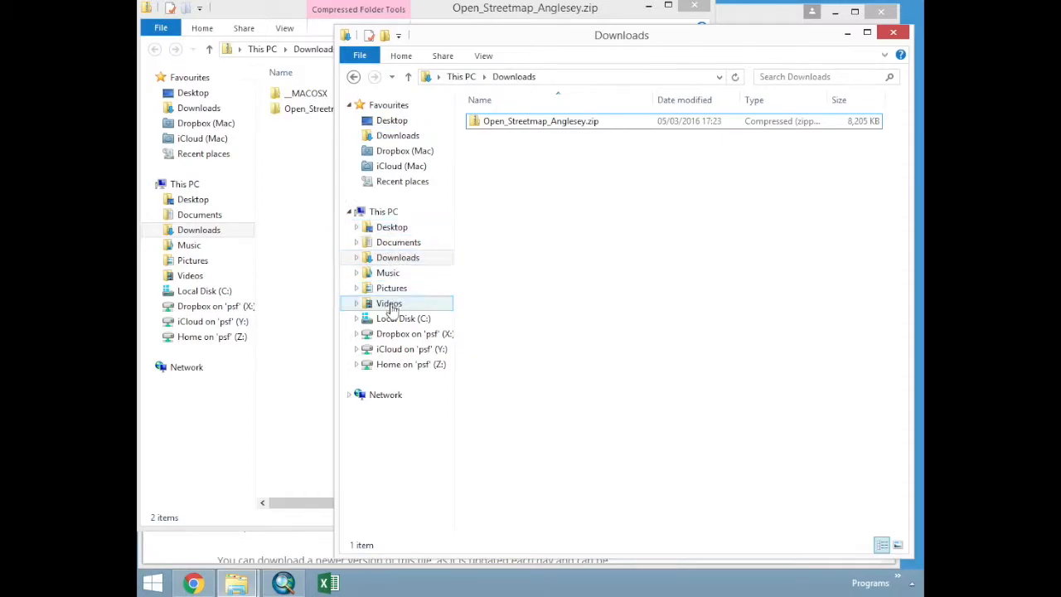
{"action": "left_click", "coordinate": [439, 318]}
{"action": "double_click", "coordinate": [503, 123]}
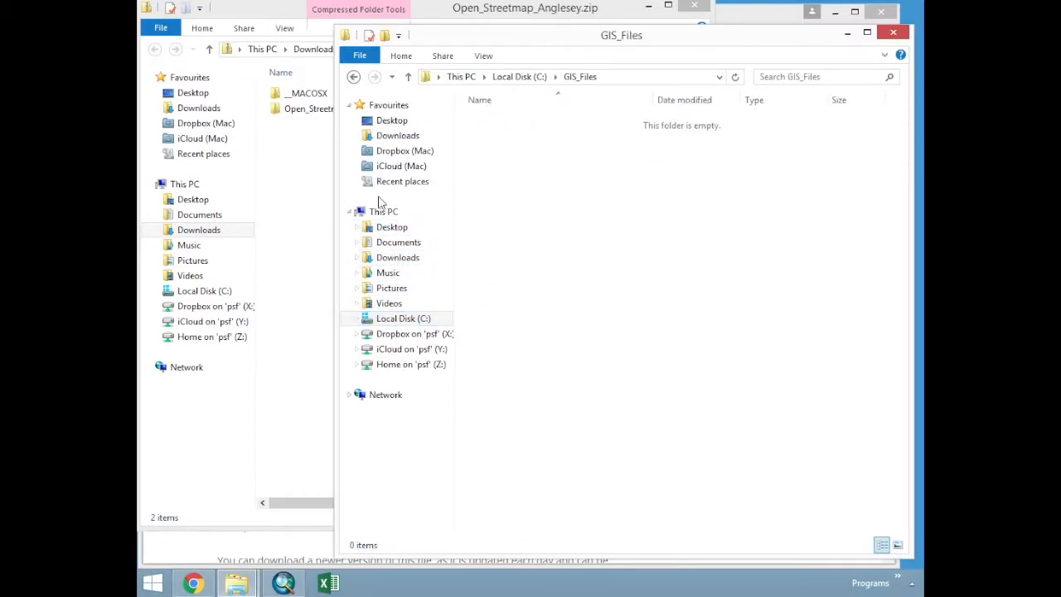
{"action": "left_click_drag", "start_coordinate": [295, 108], "coordinate": [629, 250]}
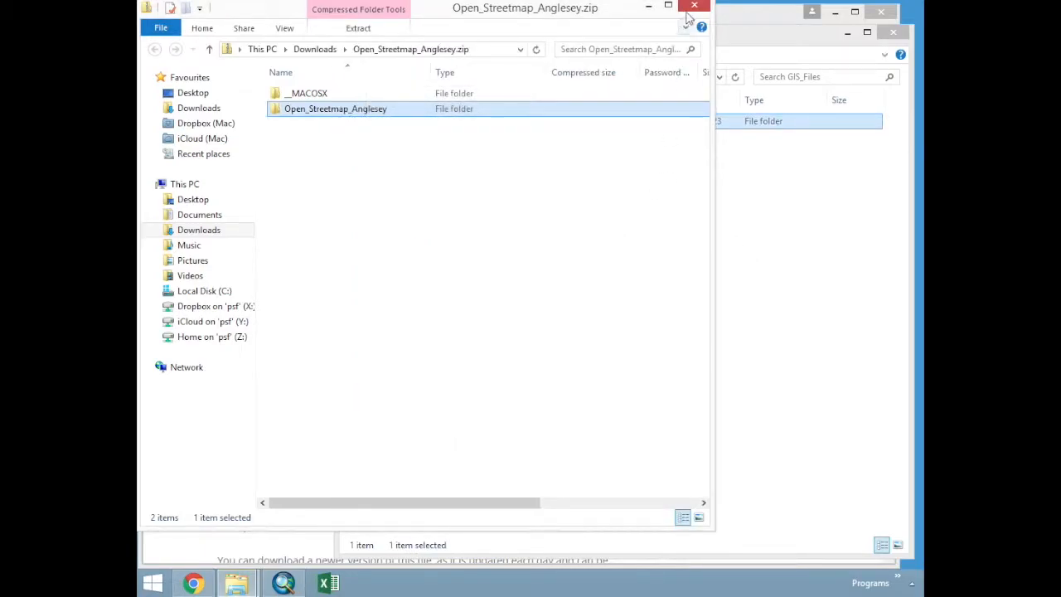
{"action": "left_click", "coordinate": [692, 7]}
- Rename the copied folder in GIS_Files as 3_Symbology and look at the files inside it
{"action": "left_click", "coordinate": [535, 121]}
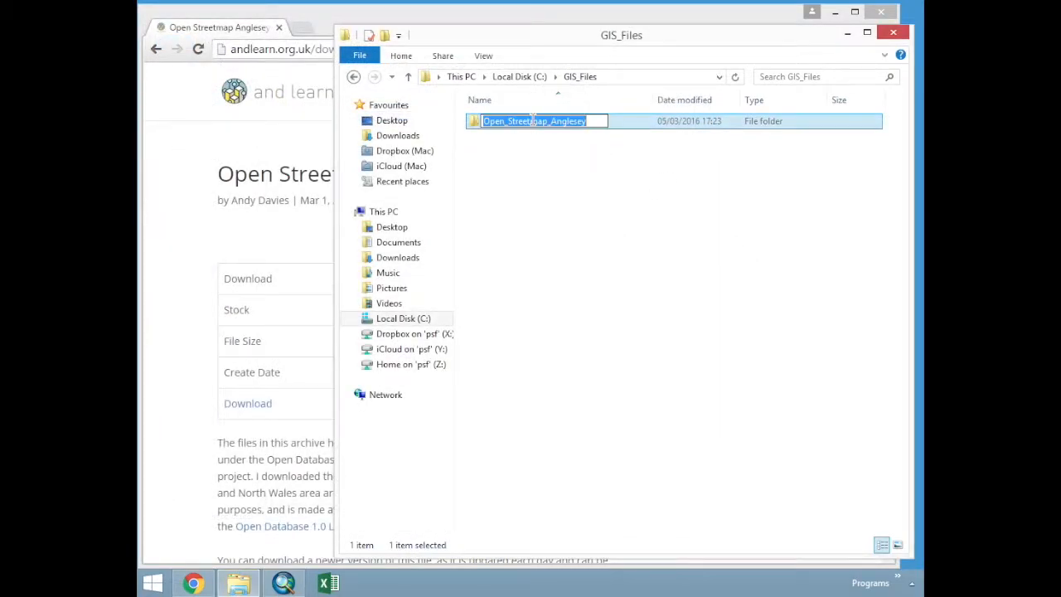
{"action": "type", "text": "3_Symbology"}
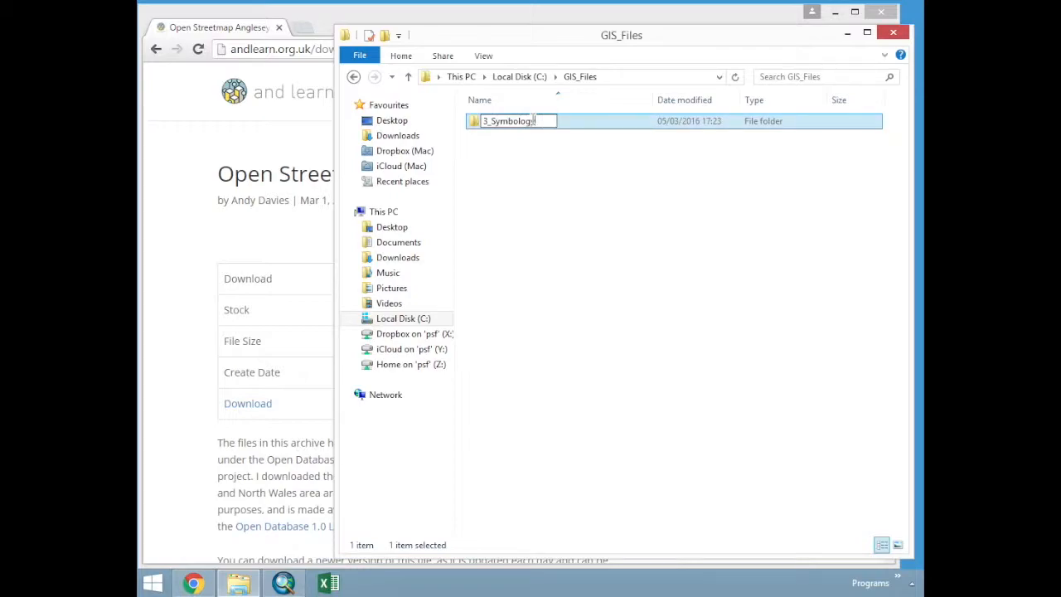
{"action": "key", "text": "Return"}
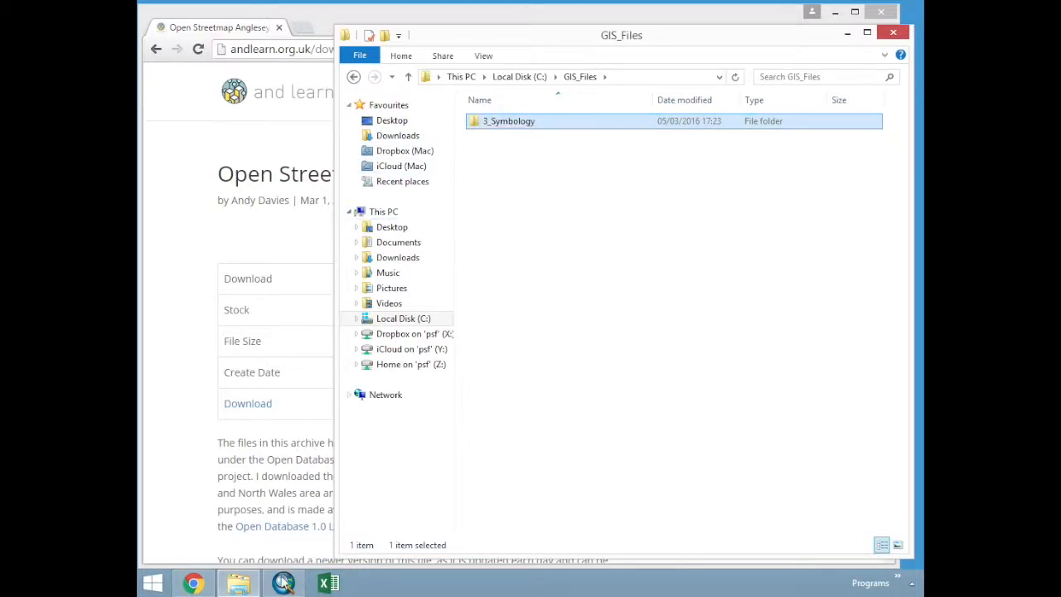
{"action": "mouse_move", "coordinate": [283, 583]}
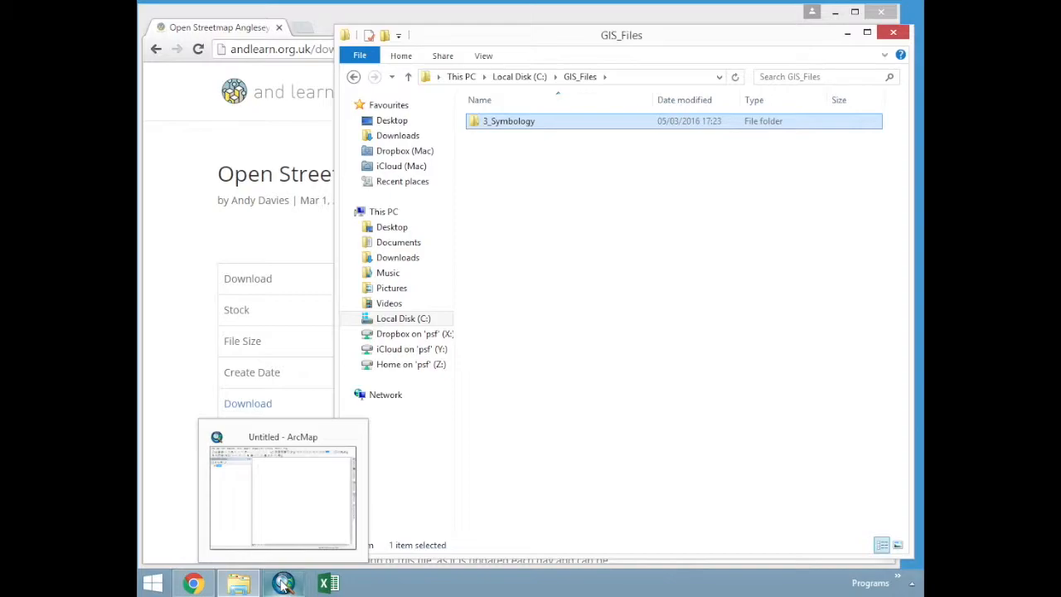
{"action": "double_click", "coordinate": [526, 123]}
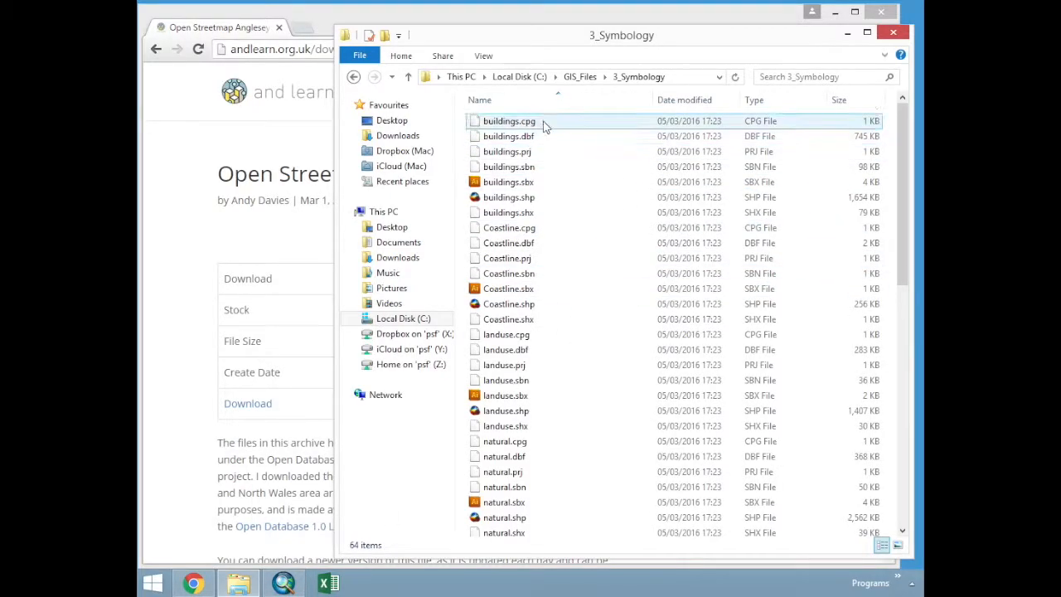
{"action": "left_click", "coordinate": [239, 583]}
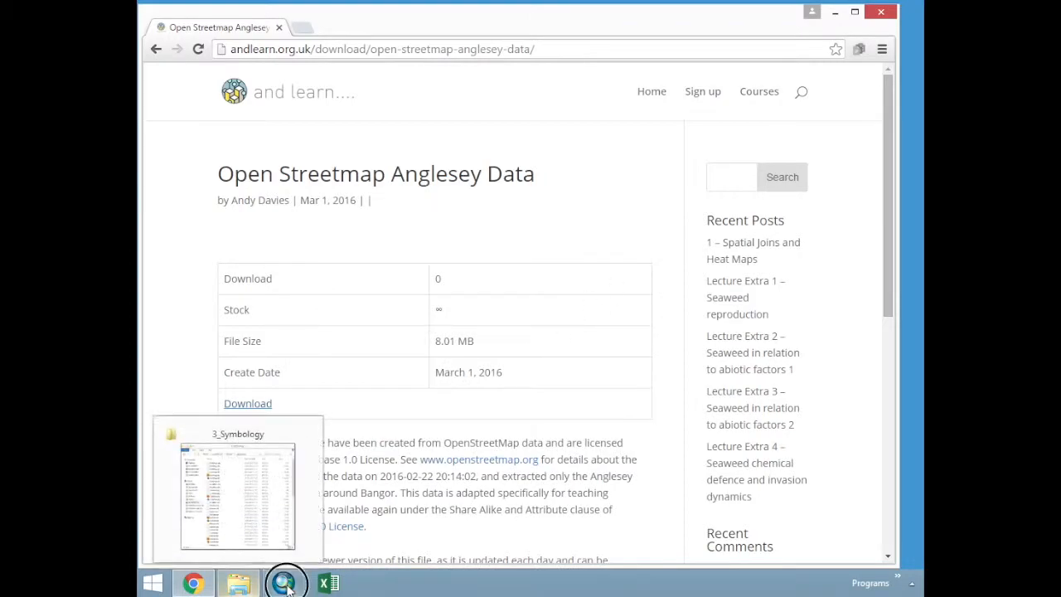
- Switch to ArcMap and add a folder connection to C:\GIS_Files\3_Symbology in the Catalog
{"action": "left_click", "coordinate": [284, 583]}
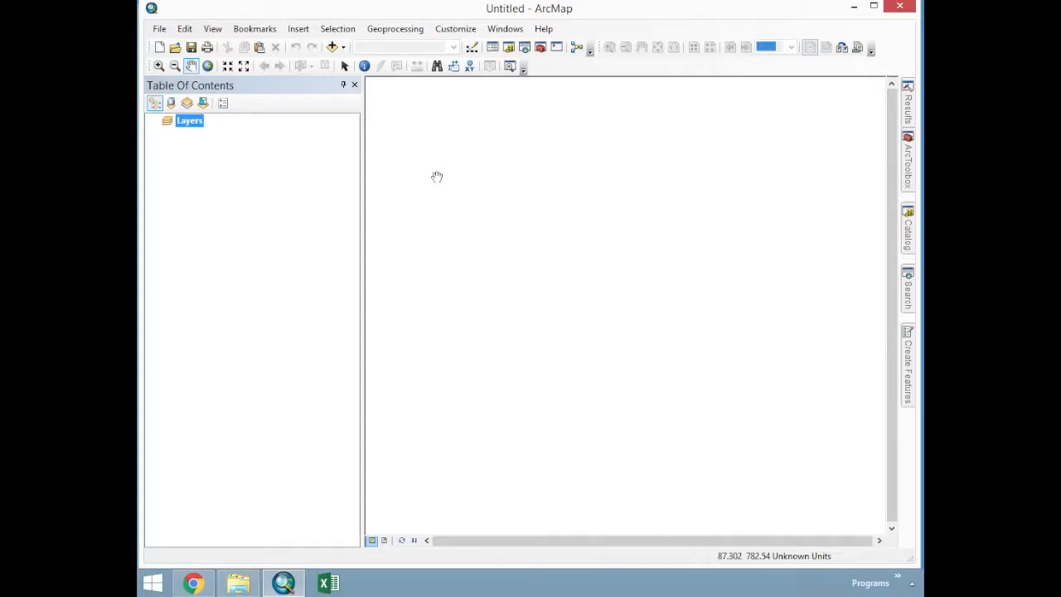
{"action": "left_click", "coordinate": [912, 236]}
{"action": "left_click", "coordinate": [754, 152]}
{"action": "left_click", "coordinate": [824, 103]}
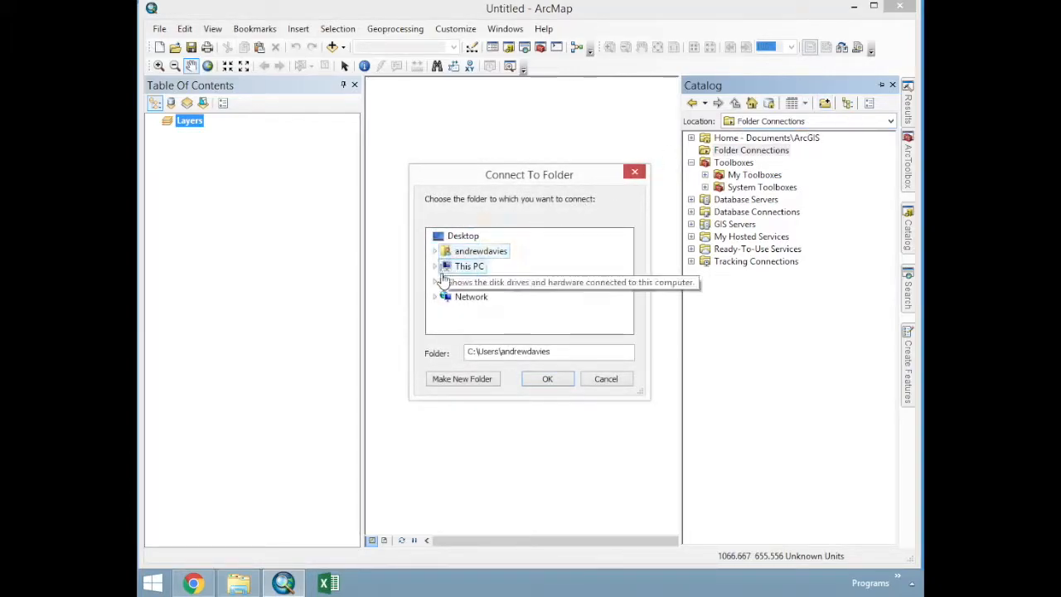
{"action": "left_click", "coordinate": [434, 266]}
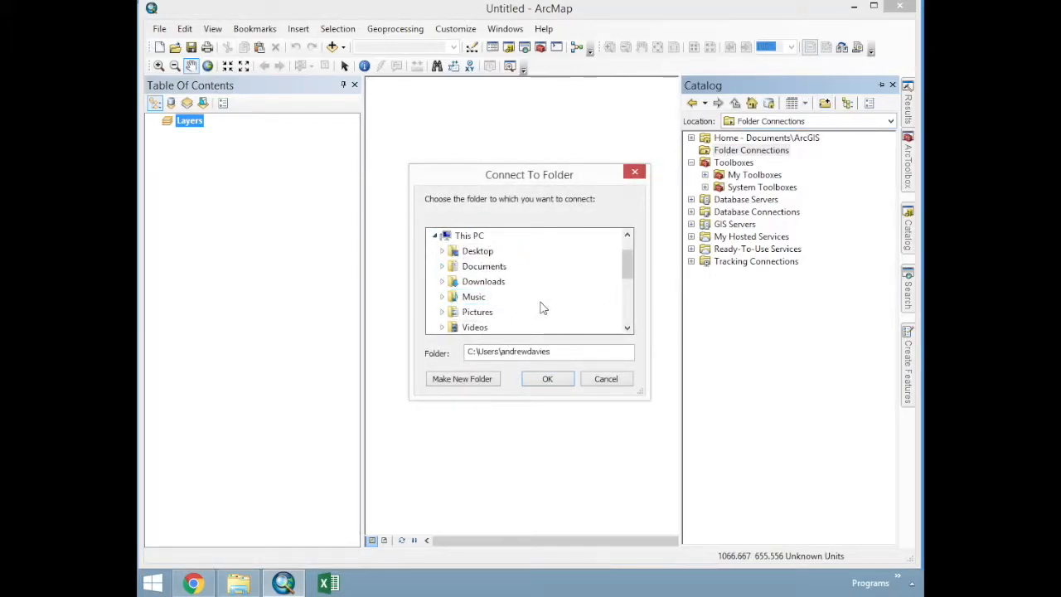
{"action": "left_click_drag", "start_coordinate": [627, 264], "coordinate": [627, 300]}
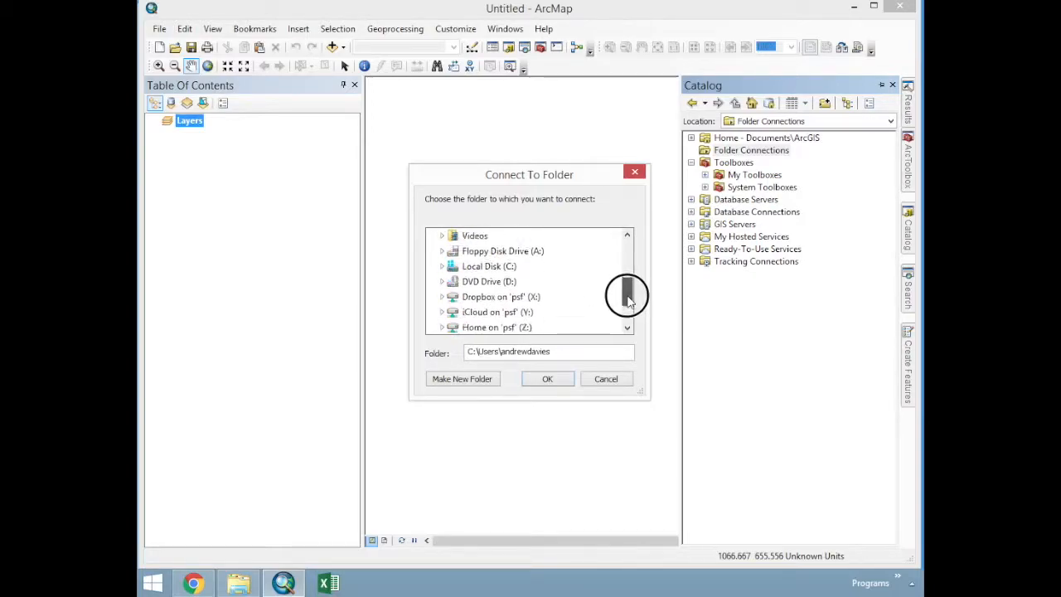
{"action": "double_click", "coordinate": [474, 267]}
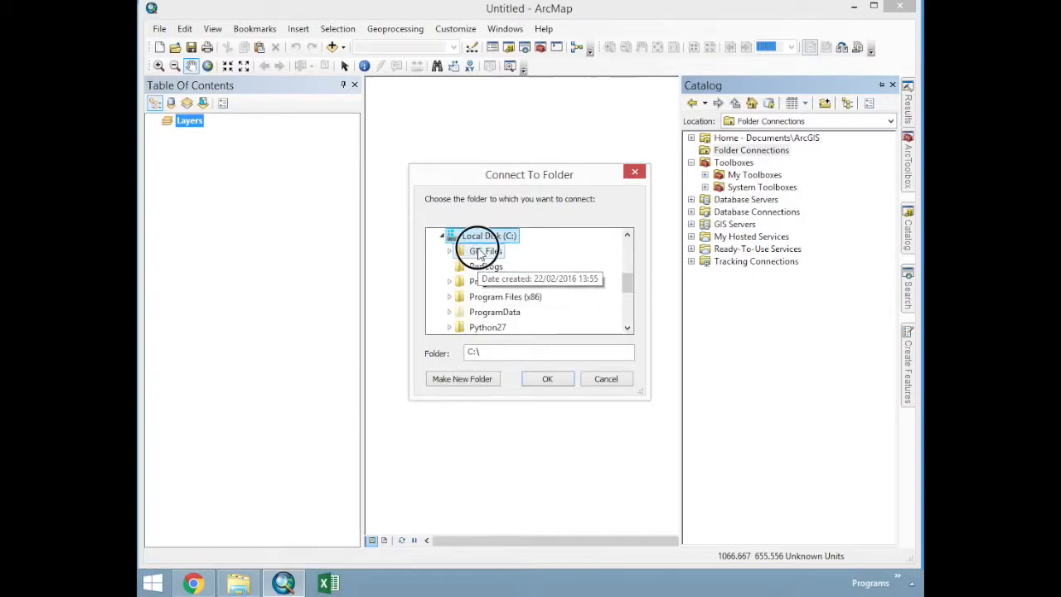
{"action": "double_click", "coordinate": [481, 252]}
{"action": "left_click", "coordinate": [496, 324]}
{"action": "left_click", "coordinate": [547, 378]}
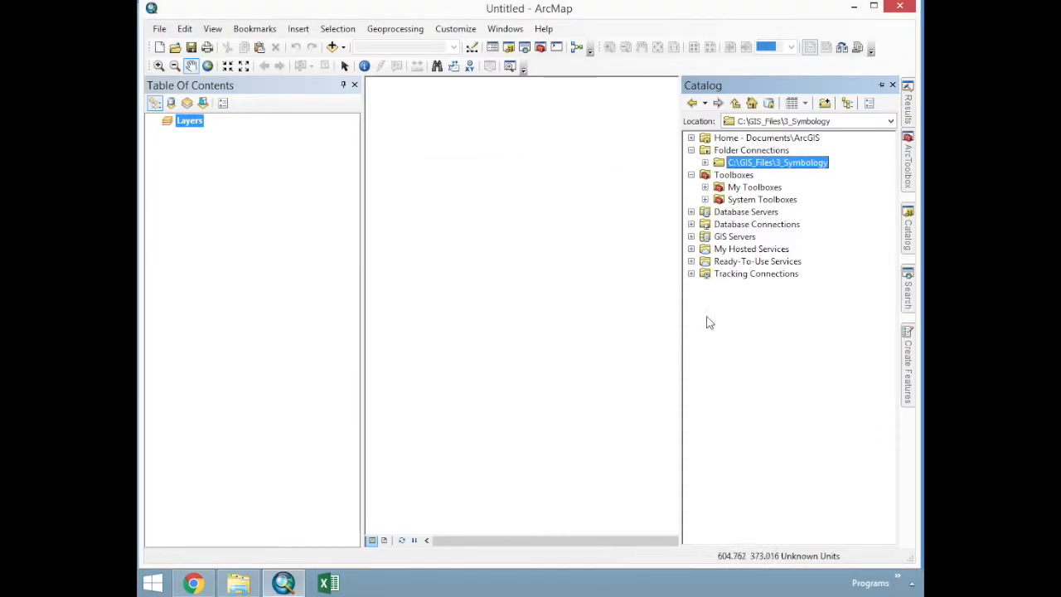
- Add the Coastline, places and roads shapefiles from the 3_Symbology folder to the map
{"action": "left_click", "coordinate": [705, 163]}
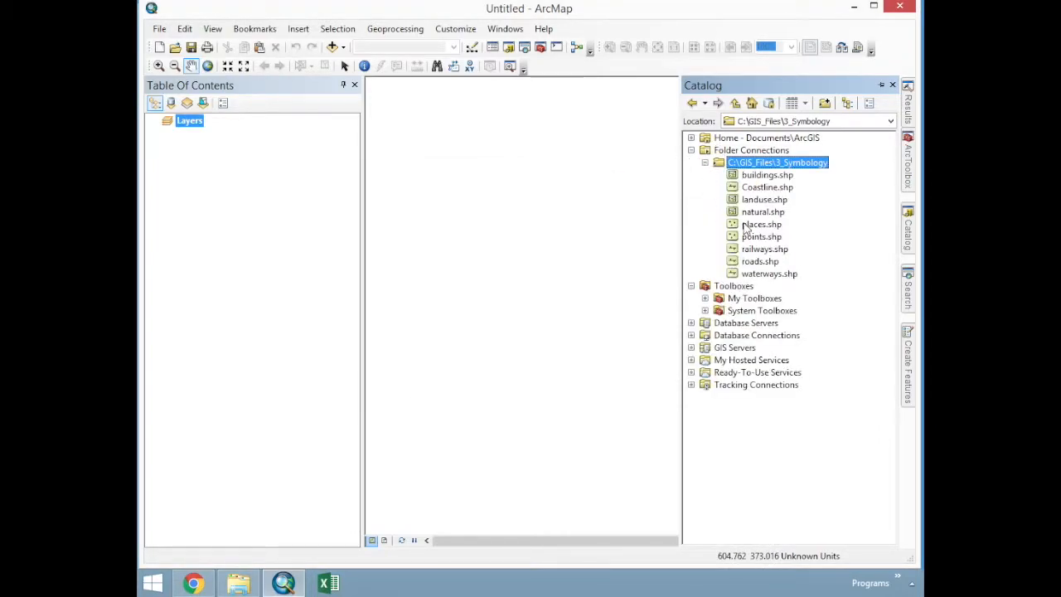
{"action": "left_click_drag", "start_coordinate": [752, 187], "coordinate": [557, 230]}
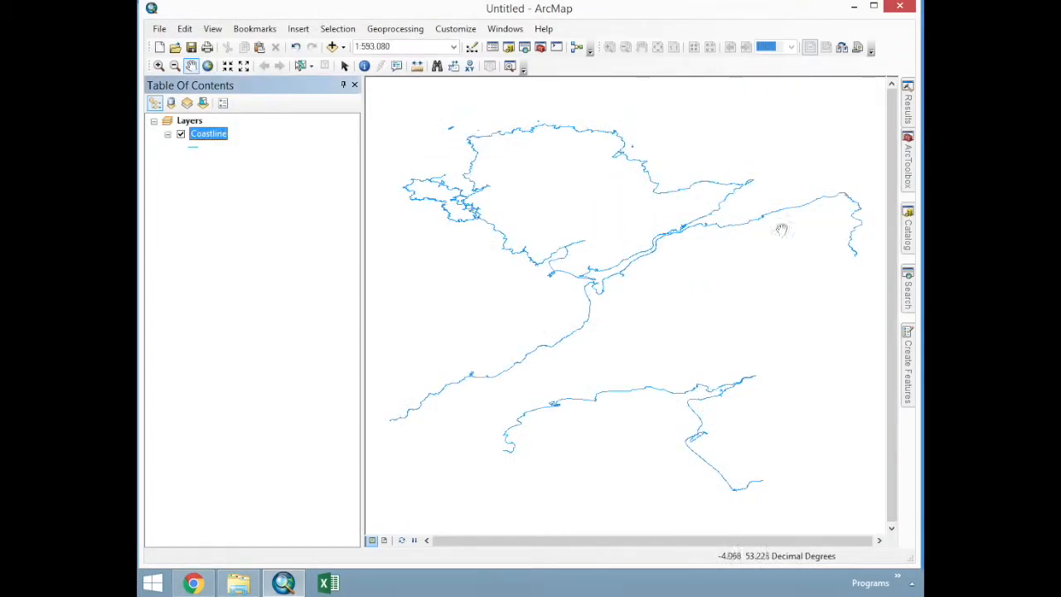
{"action": "left_click", "coordinate": [909, 233]}
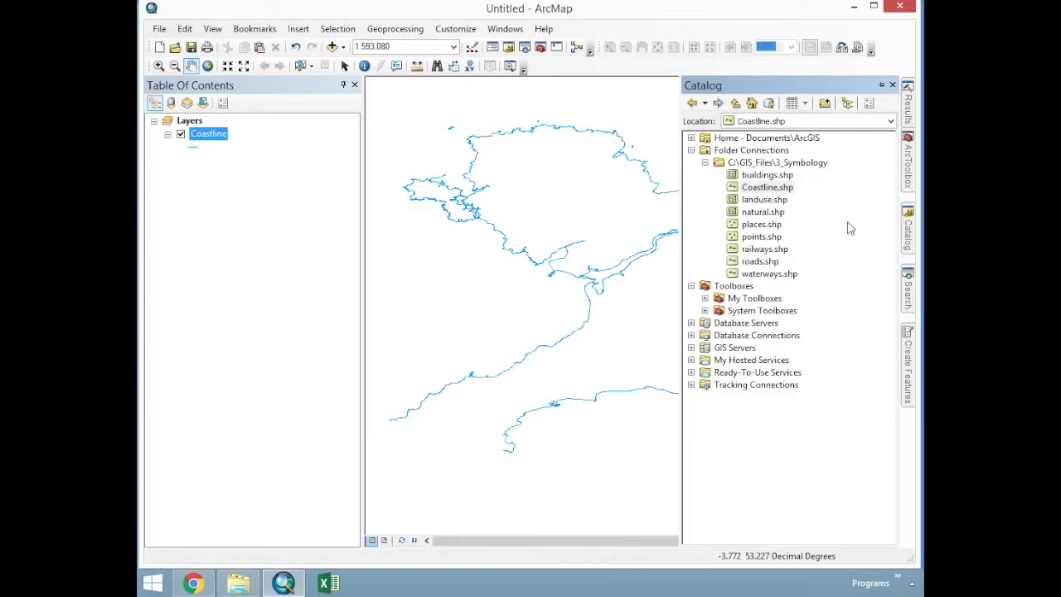
{"action": "left_click_drag", "start_coordinate": [761, 224], "coordinate": [602, 230]}
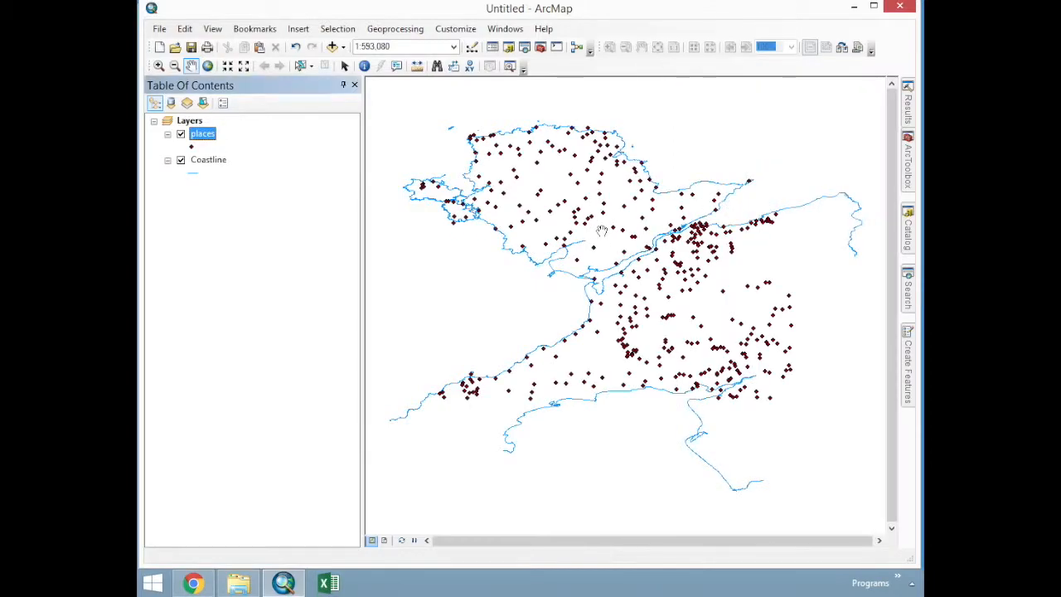
{"action": "left_click", "coordinate": [908, 236]}
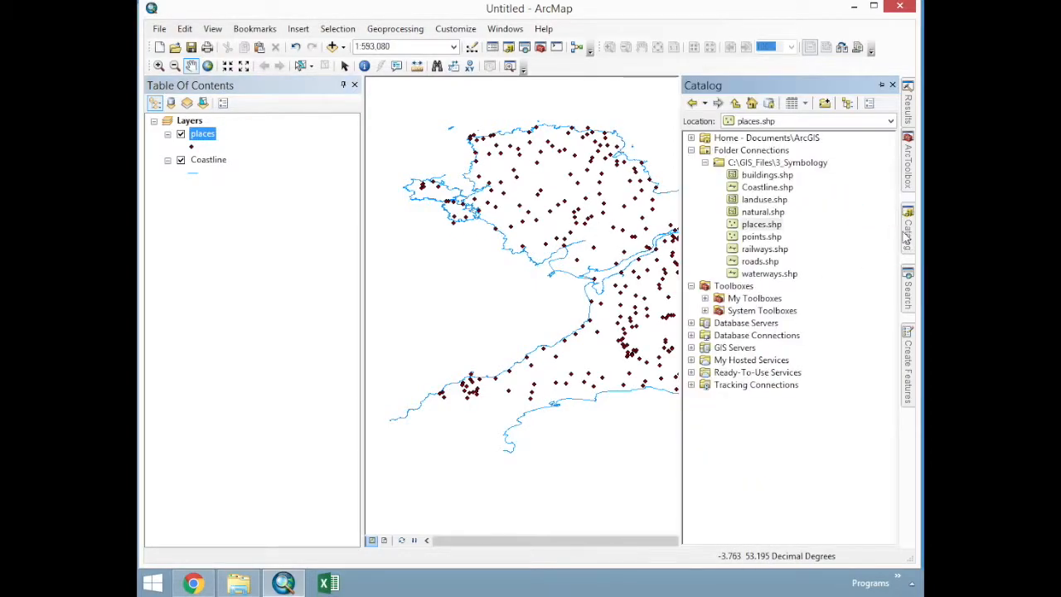
{"action": "left_click_drag", "start_coordinate": [760, 262], "coordinate": [594, 227]}
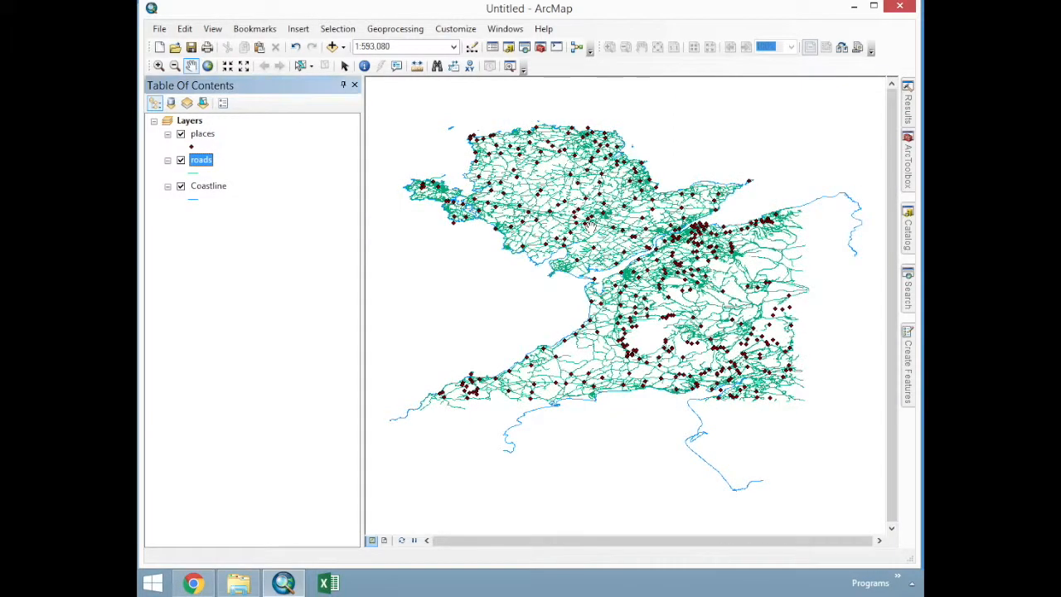
- Close the Create Features and Results windows docked beside the map
{"action": "left_click", "coordinate": [159, 66]}
{"action": "left_click_drag", "start_coordinate": [469, 128], "coordinate": [794, 398]}
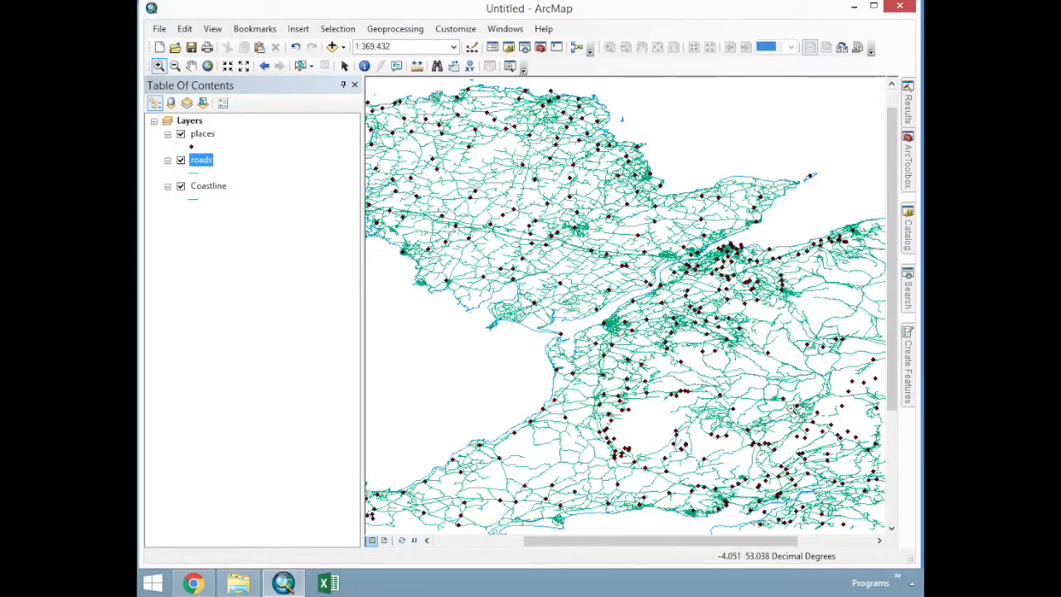
{"action": "mouse_move", "coordinate": [907, 365]}
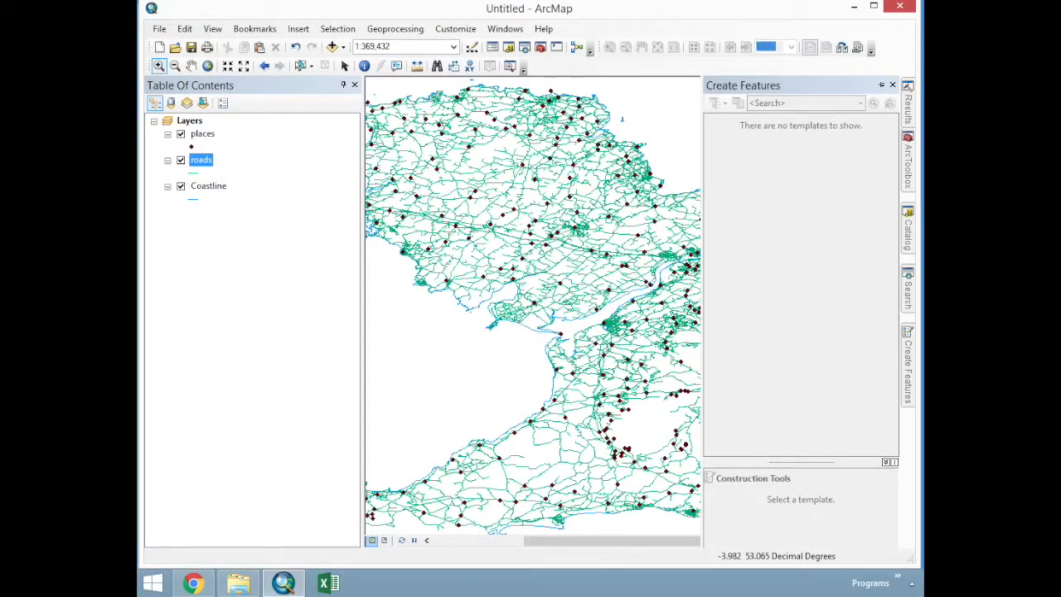
{"action": "left_click", "coordinate": [892, 84]}
{"action": "mouse_move", "coordinate": [908, 104]}
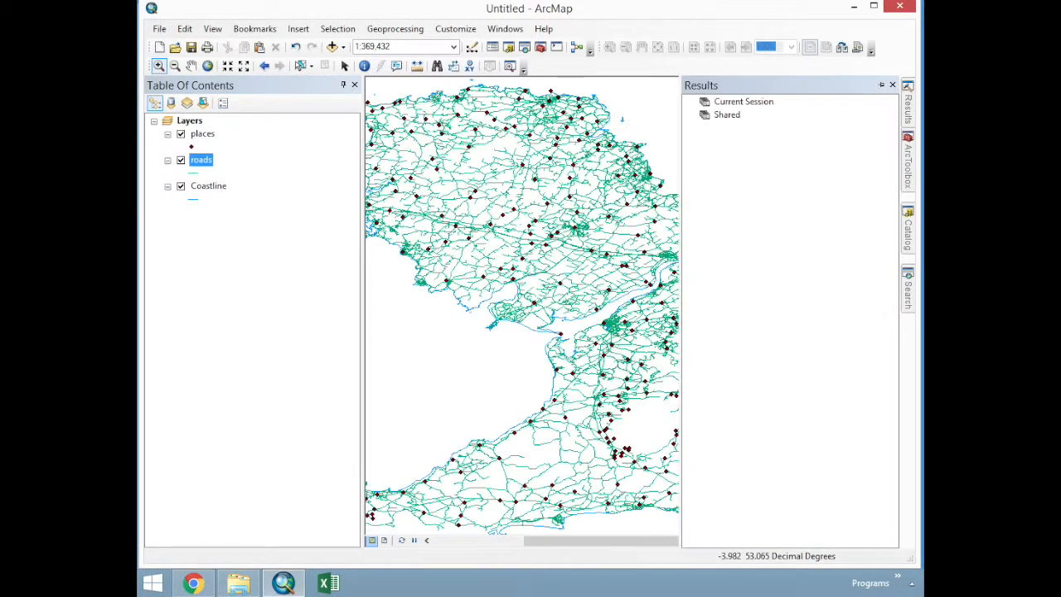
{"action": "left_click", "coordinate": [892, 84]}
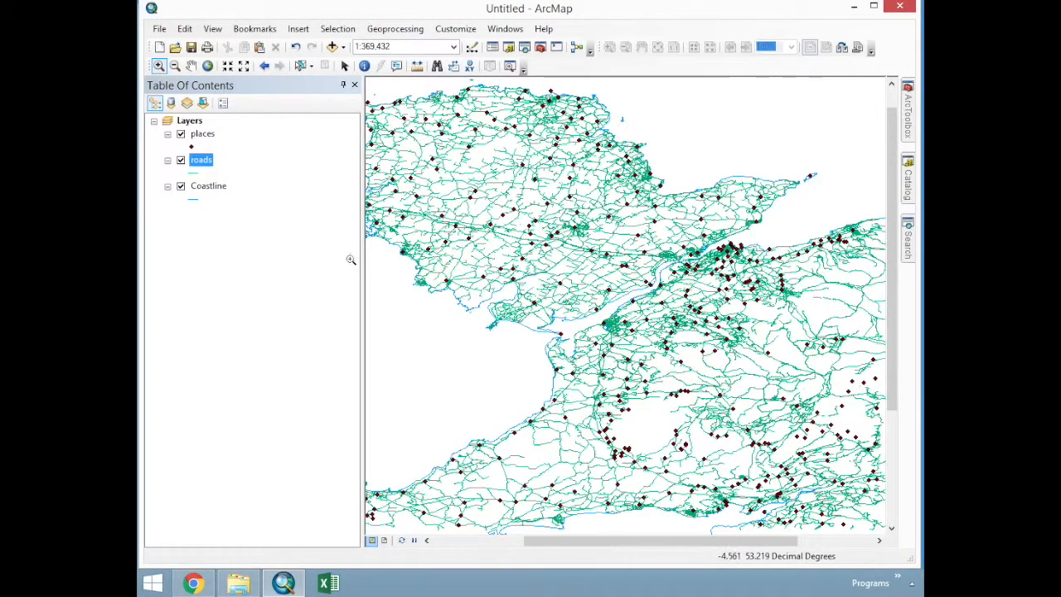
- Change the places layer's marker symbol to the ESRI style Circle 1
{"action": "left_click", "coordinate": [193, 147]}
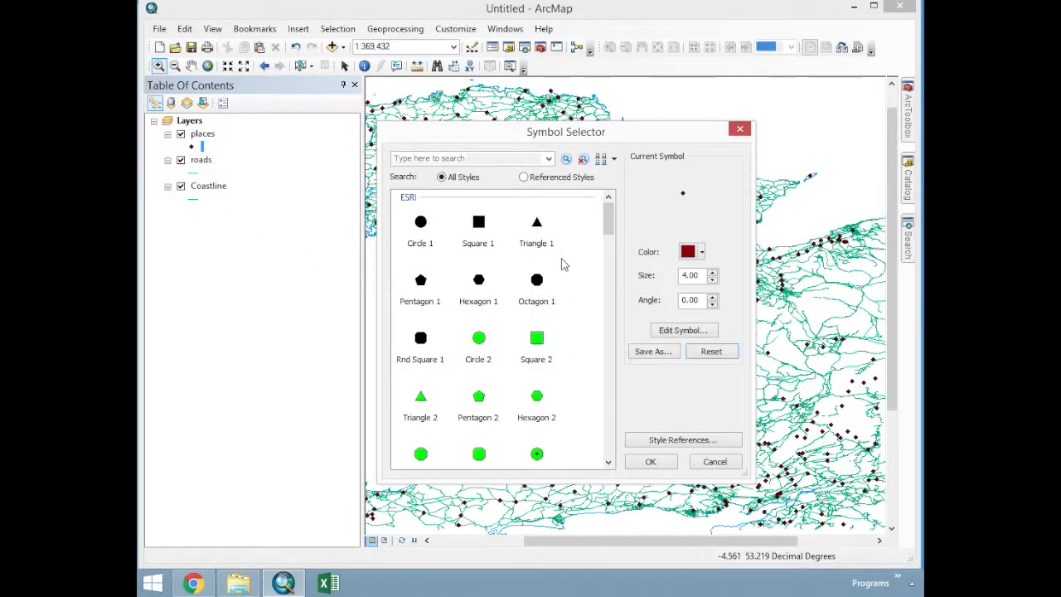
{"action": "mouse_move", "coordinate": [611, 217]}
{"action": "left_mouse_down"}
{"action": "mouse_move", "coordinate": [606, 439]}
{"action": "mouse_move", "coordinate": [611, 199]}
{"action": "left_mouse_up"}
{"action": "left_click", "coordinate": [421, 223]}
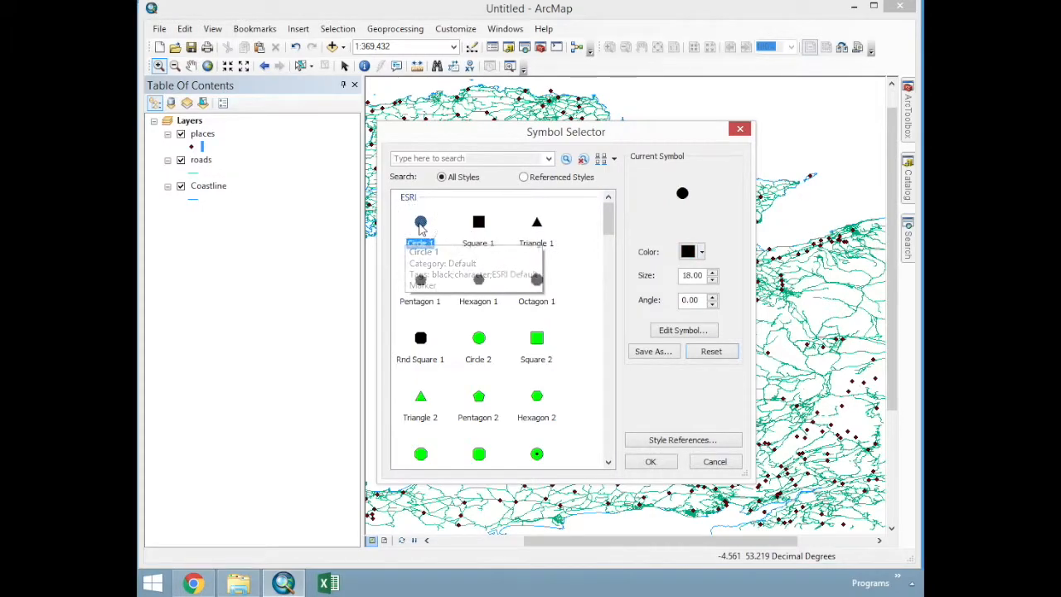
{"action": "left_click", "coordinate": [650, 461]}
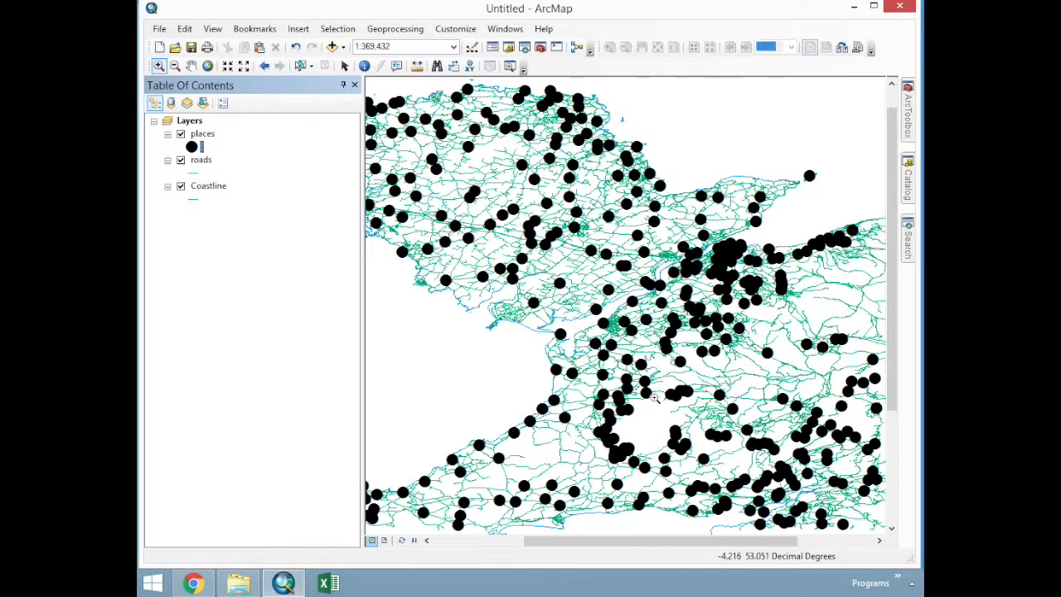
- Check the places markers at closer map scales and set their symbol size to 11
{"action": "left_click_drag", "start_coordinate": [644, 214], "coordinate": [753, 299]}
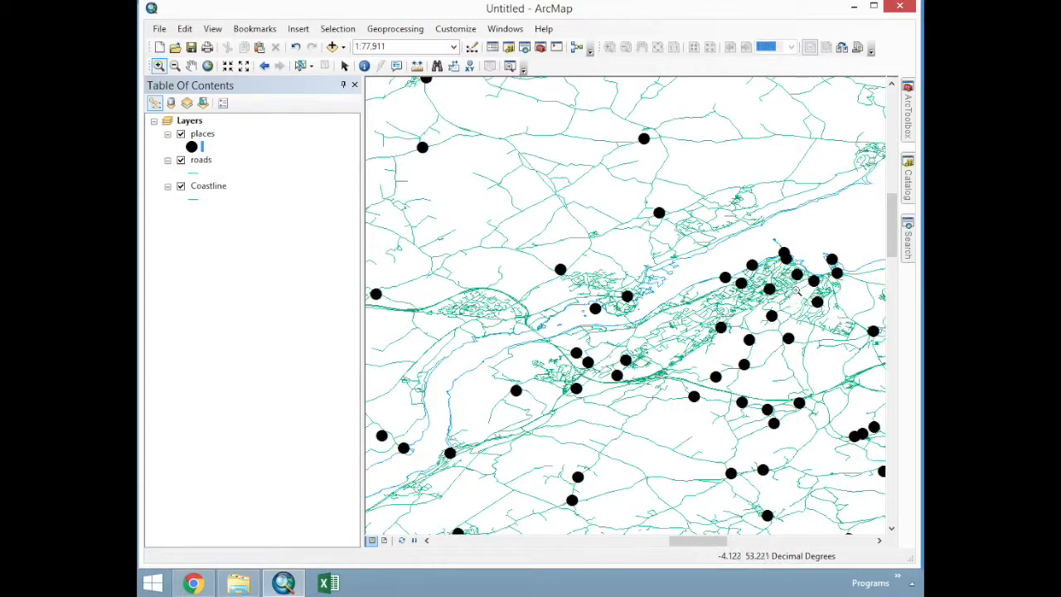
{"action": "left_click_drag", "start_coordinate": [508, 208], "coordinate": [676, 340]}
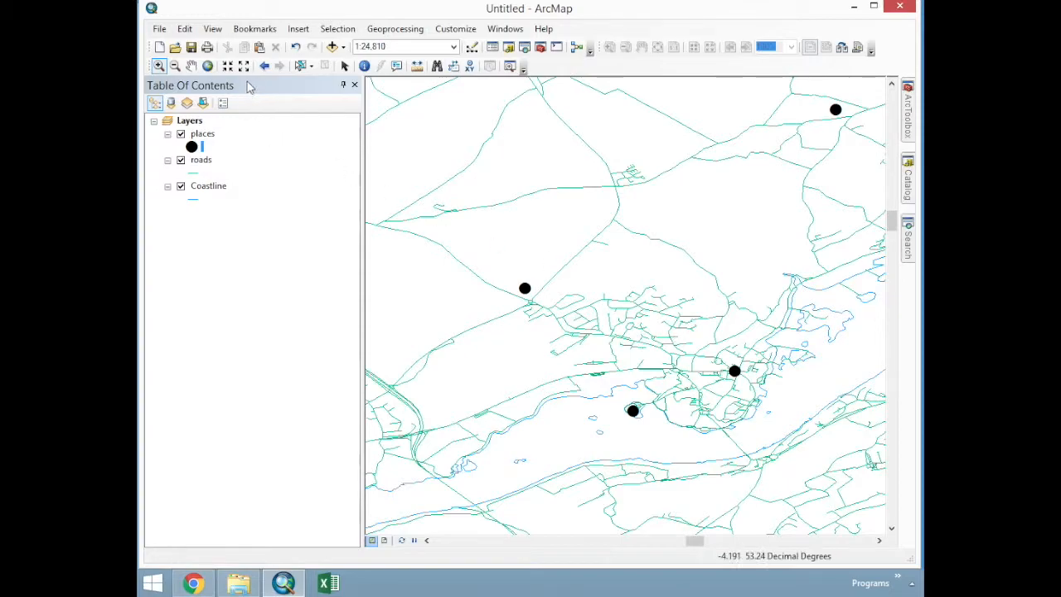
{"action": "left_click", "coordinate": [208, 67]}
{"action": "left_click_drag", "start_coordinate": [398, 103], "coordinate": [804, 405]}
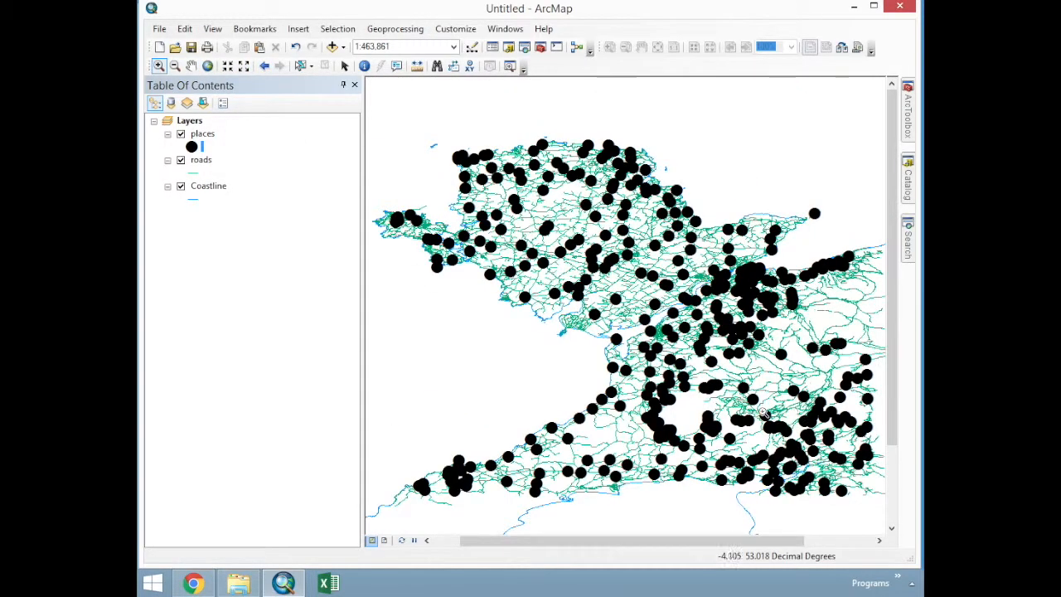
{"action": "left_click", "coordinate": [192, 148]}
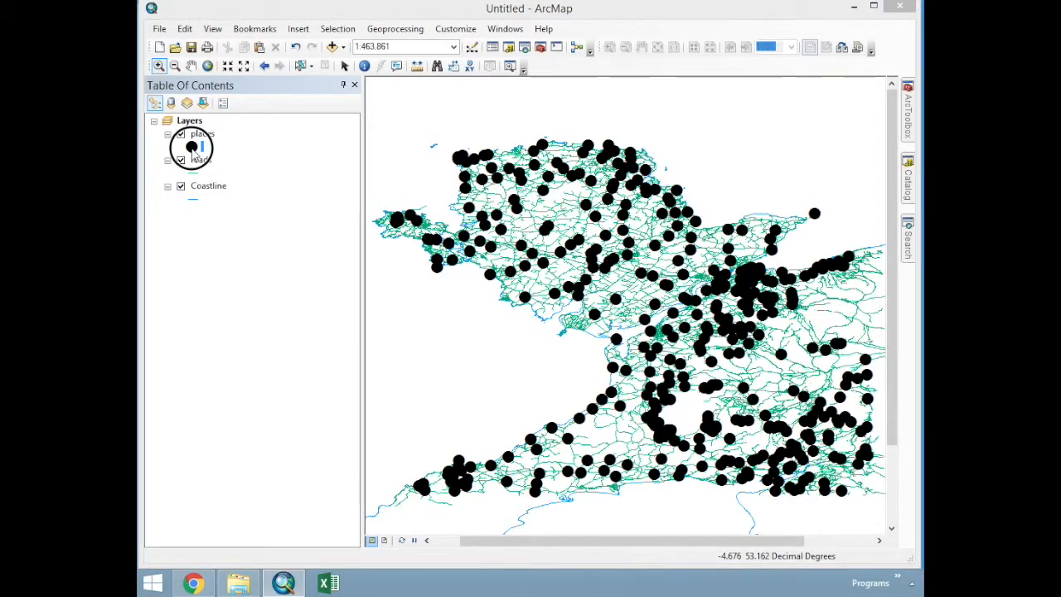
{"action": "left_click", "coordinate": [712, 280]}
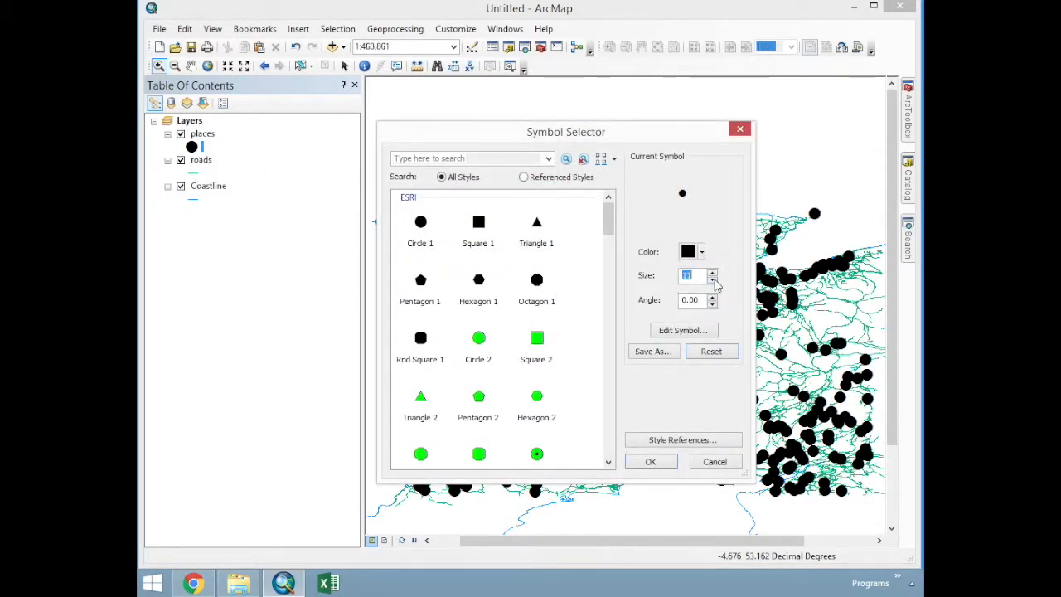
{"action": "left_click", "coordinate": [671, 461]}
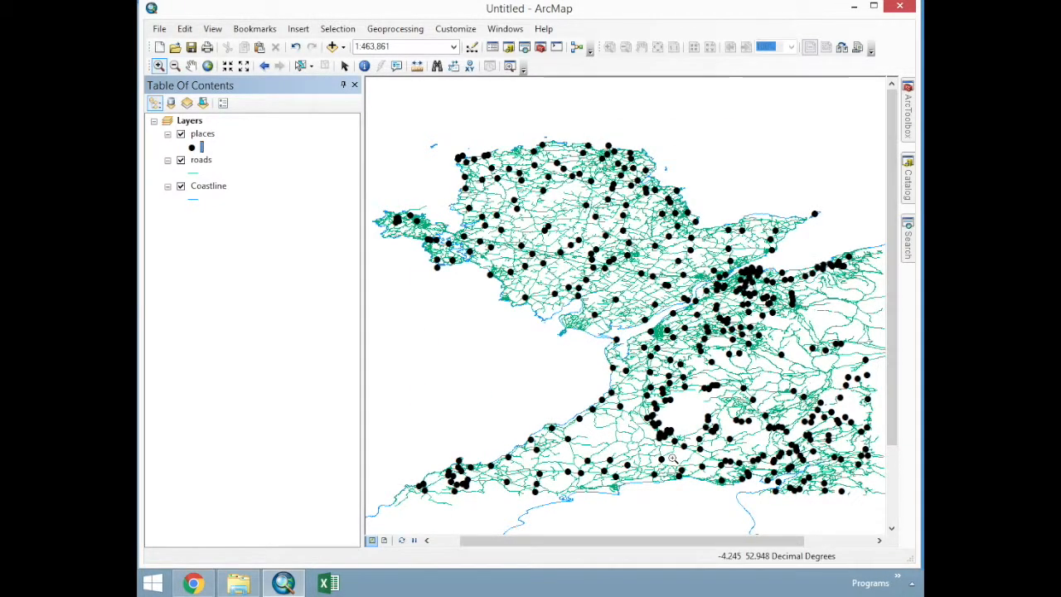
- Restyle the Coastline layer's line symbol as a thicker dark grey line
{"action": "left_click", "coordinate": [193, 204]}
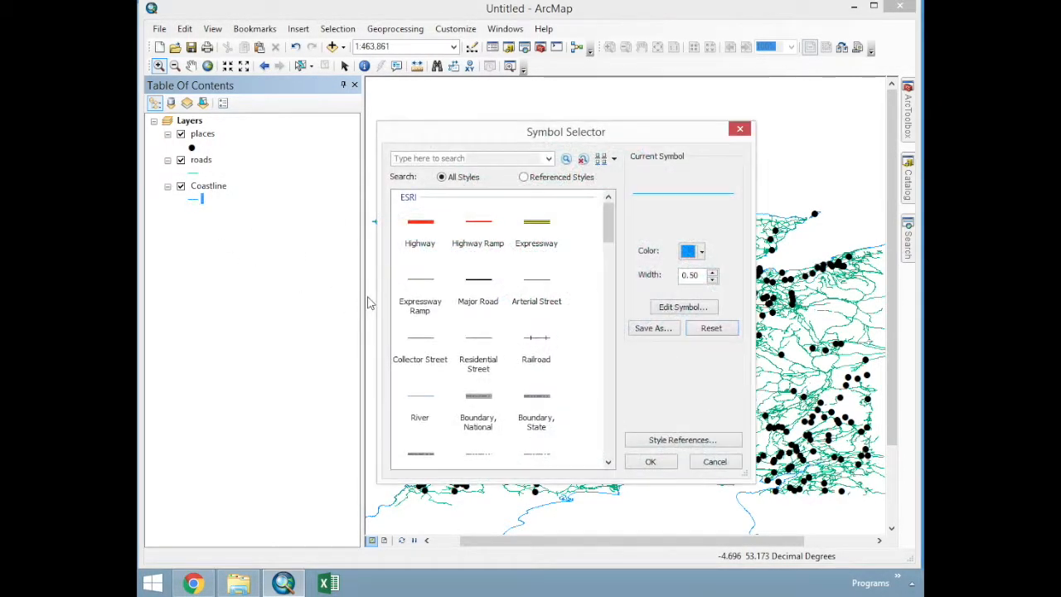
{"action": "left_click", "coordinate": [691, 253]}
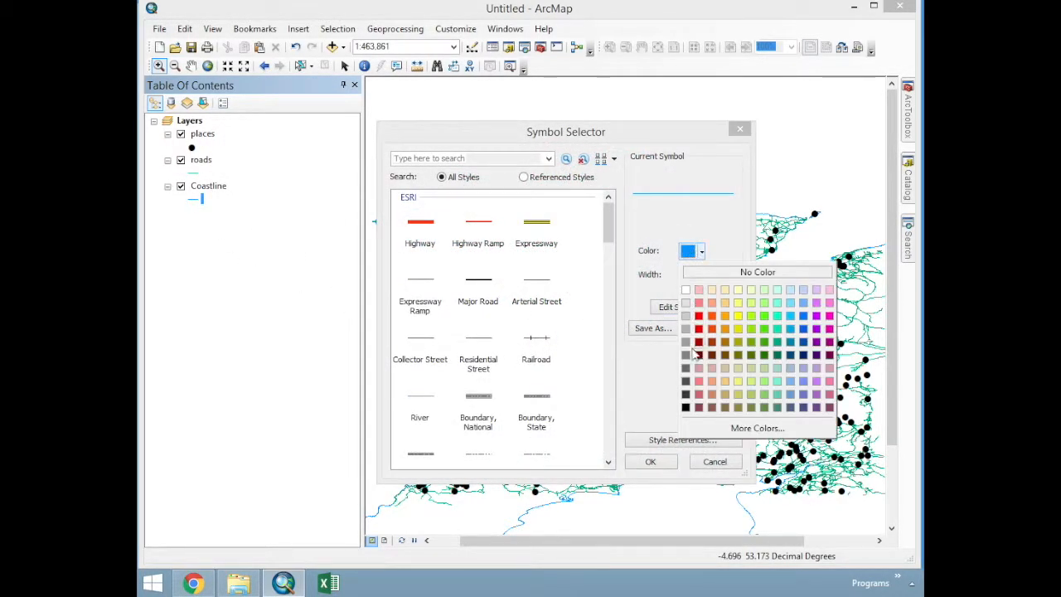
{"action": "left_click", "coordinate": [687, 373]}
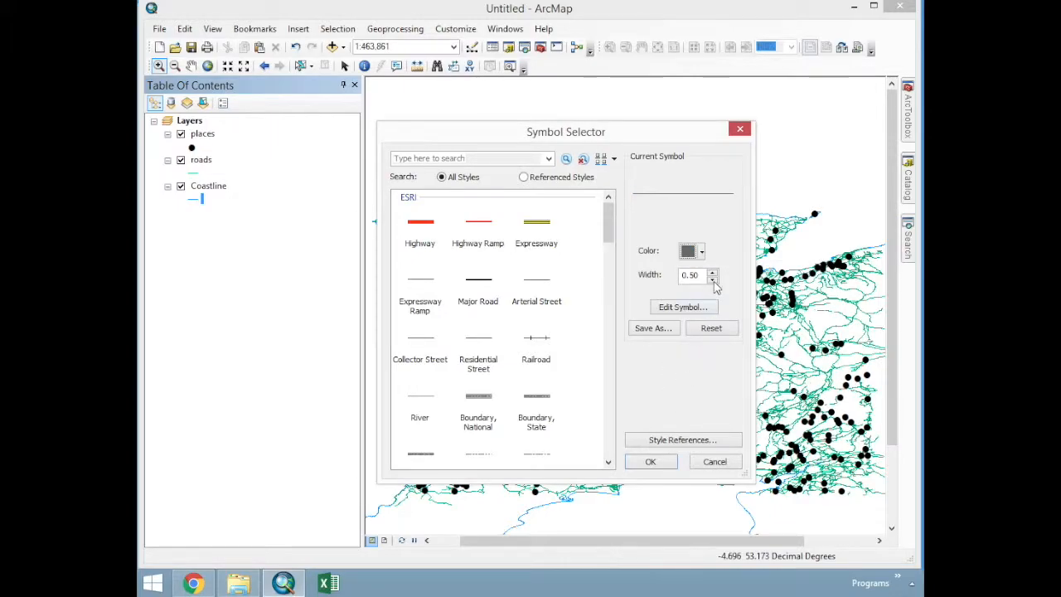
{"action": "left_click", "coordinate": [663, 463]}
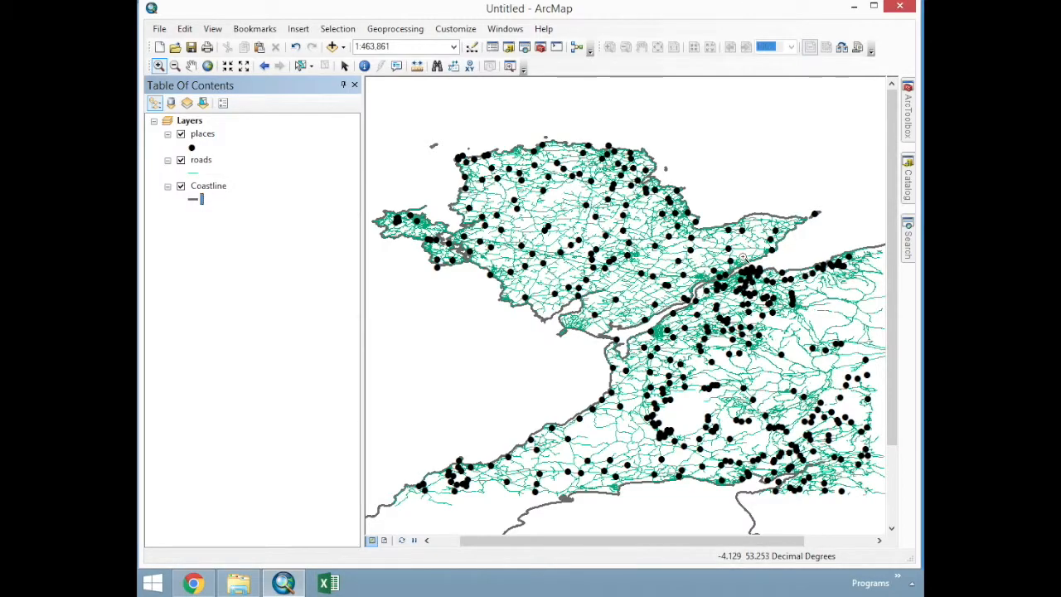
- Restyle the roads layer's line symbol as a thin medium grey line
{"action": "left_click", "coordinate": [199, 172]}
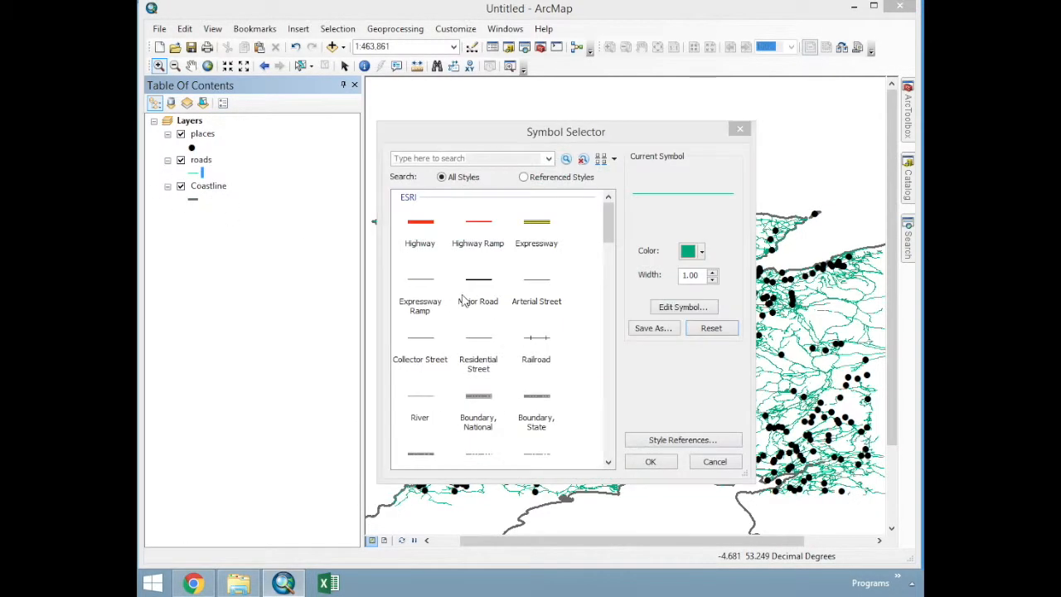
{"action": "left_click", "coordinate": [701, 251]}
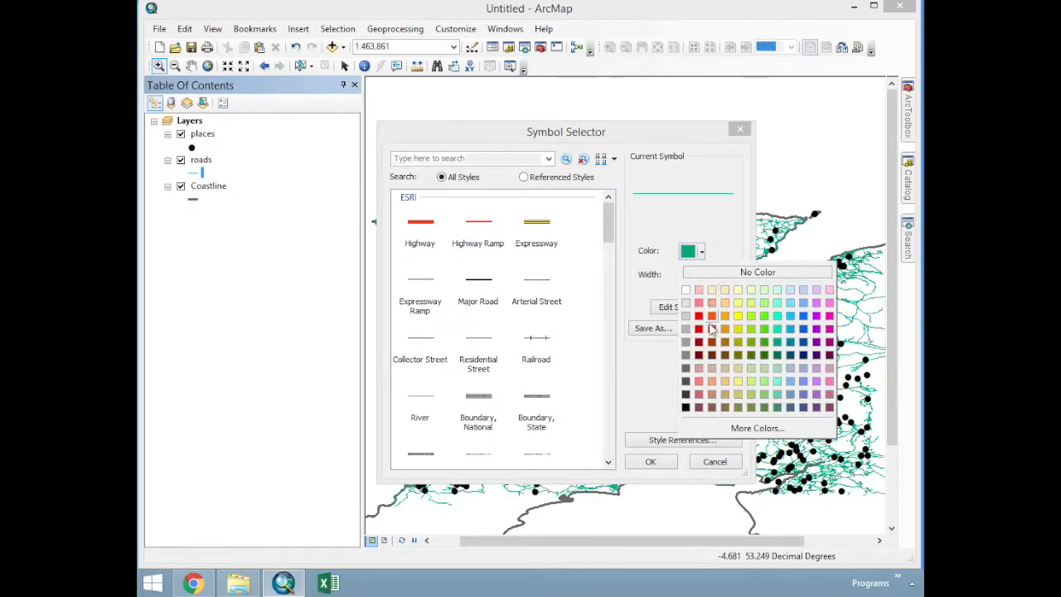
{"action": "left_click", "coordinate": [686, 349]}
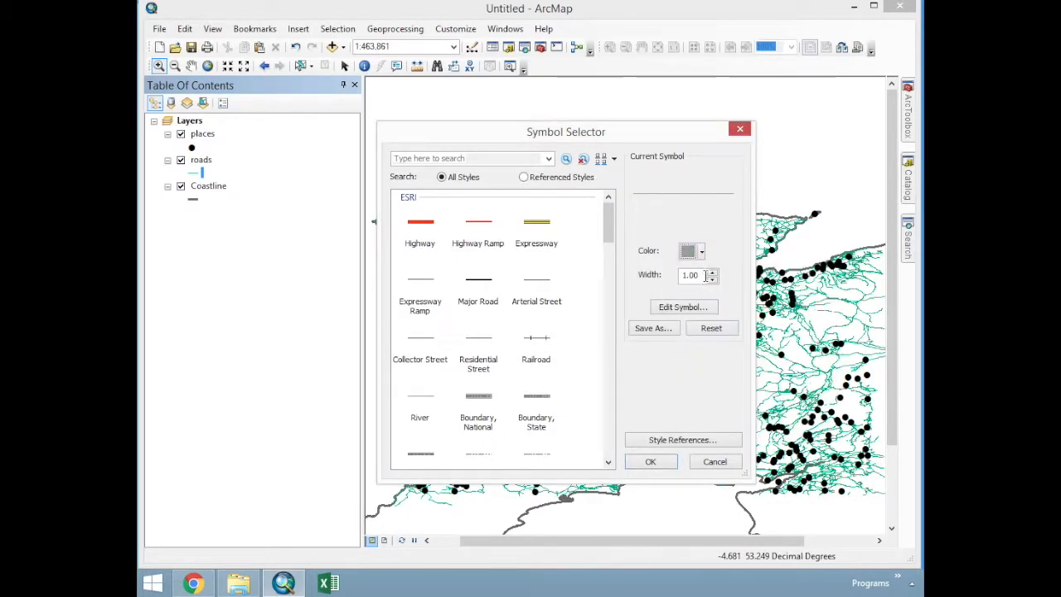
{"action": "left_click", "coordinate": [653, 461]}
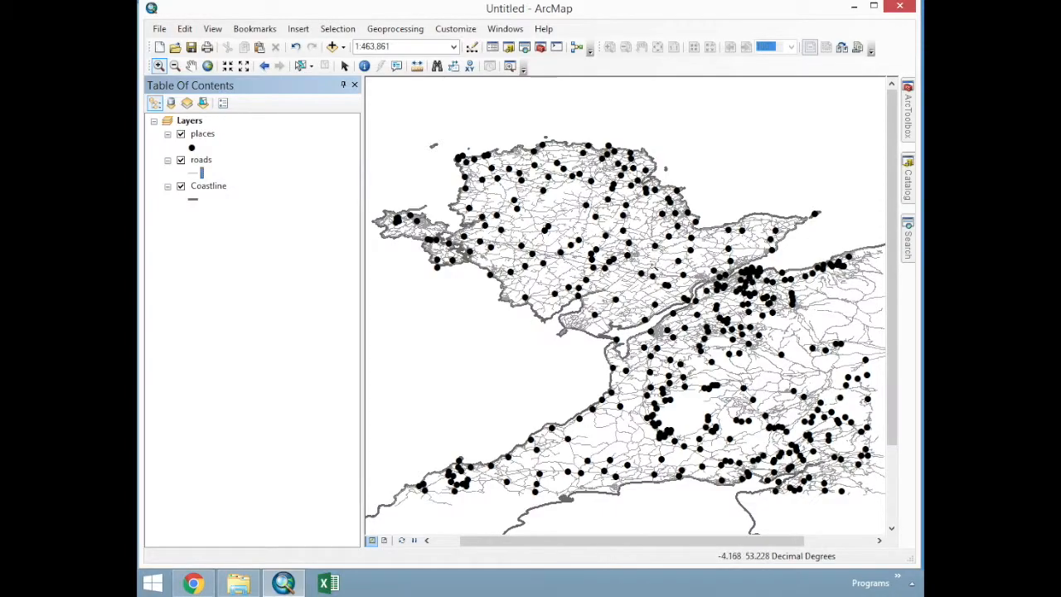
- Open the places layer's attribute table and examine its fields one by one, from FID through name and type to population
{"action": "scroll", "coordinate": [539, 258], "scroll_direction": "up", "scroll_amount": 1}
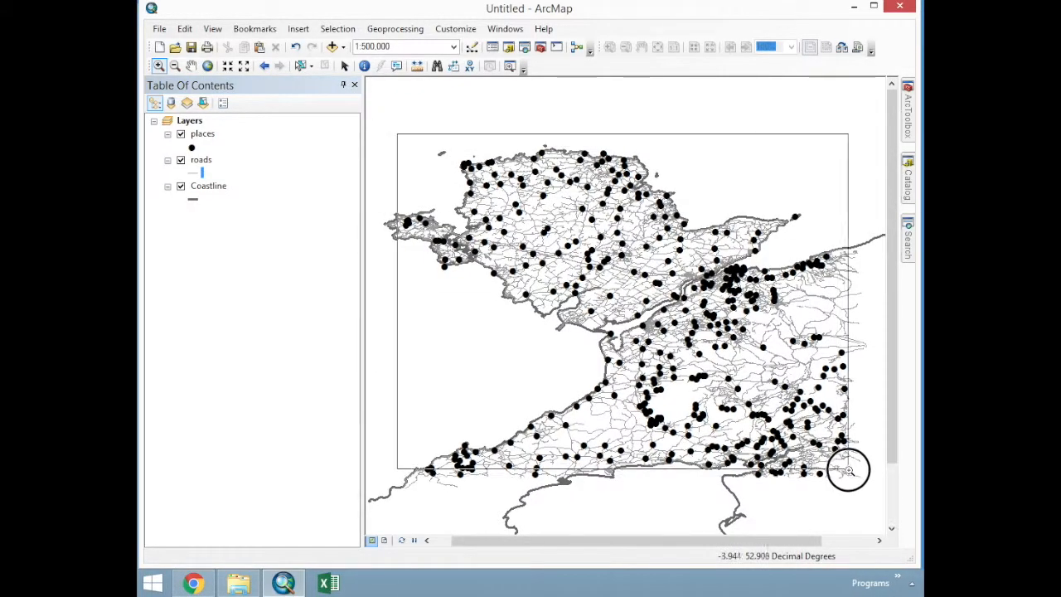
{"action": "scroll", "coordinate": [859, 474], "scroll_direction": "up", "scroll_amount": 1}
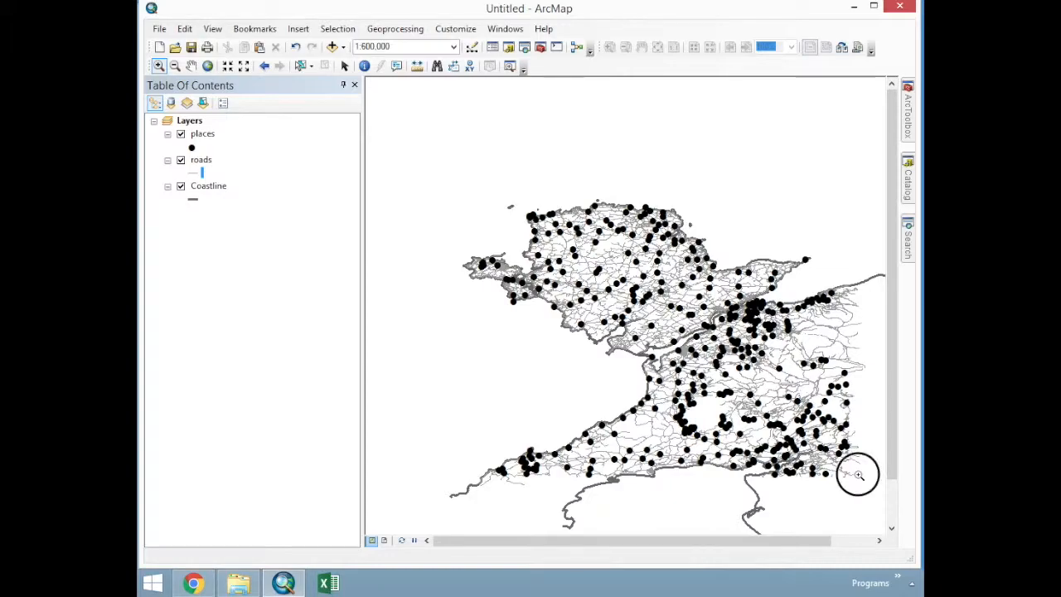
{"action": "scroll", "coordinate": [859, 475], "scroll_direction": "up", "scroll_amount": 1}
{"action": "scroll", "coordinate": [714, 315], "scroll_direction": "down", "scroll_amount": 4}
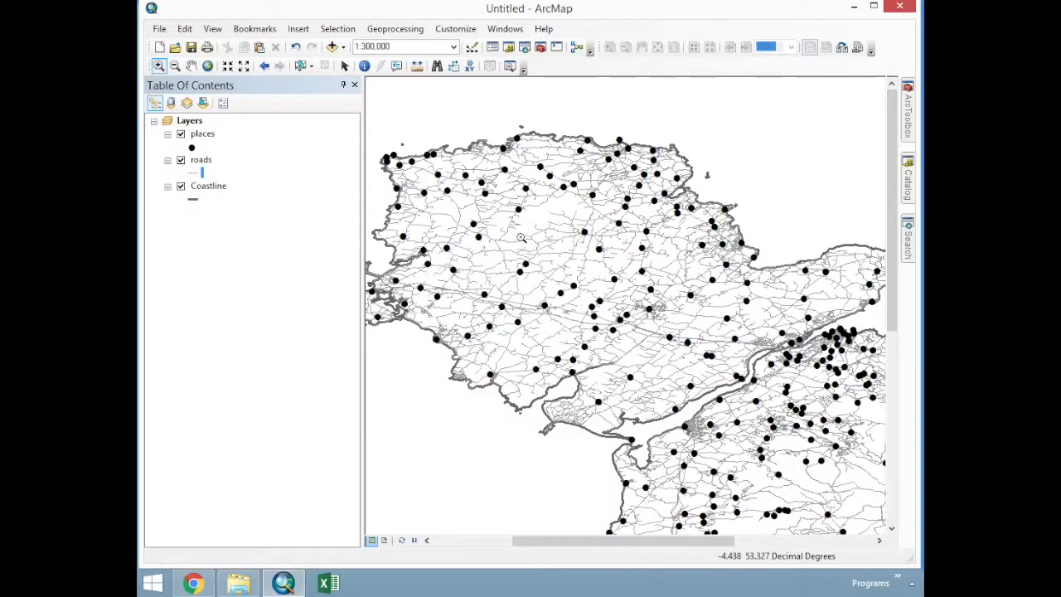
{"action": "right_click", "coordinate": [201, 135]}
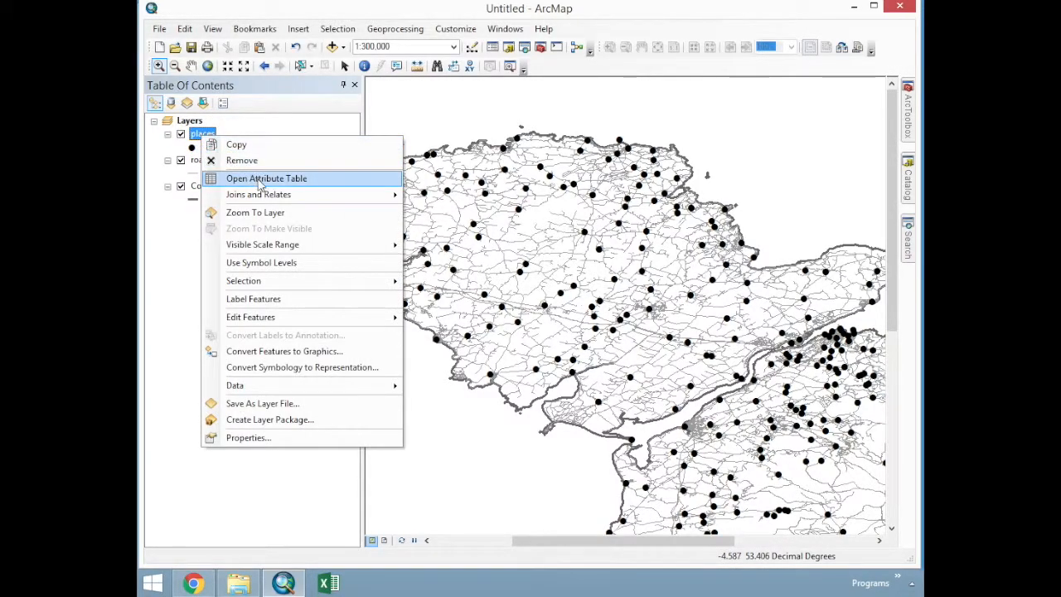
{"action": "left_click", "coordinate": [296, 185]}
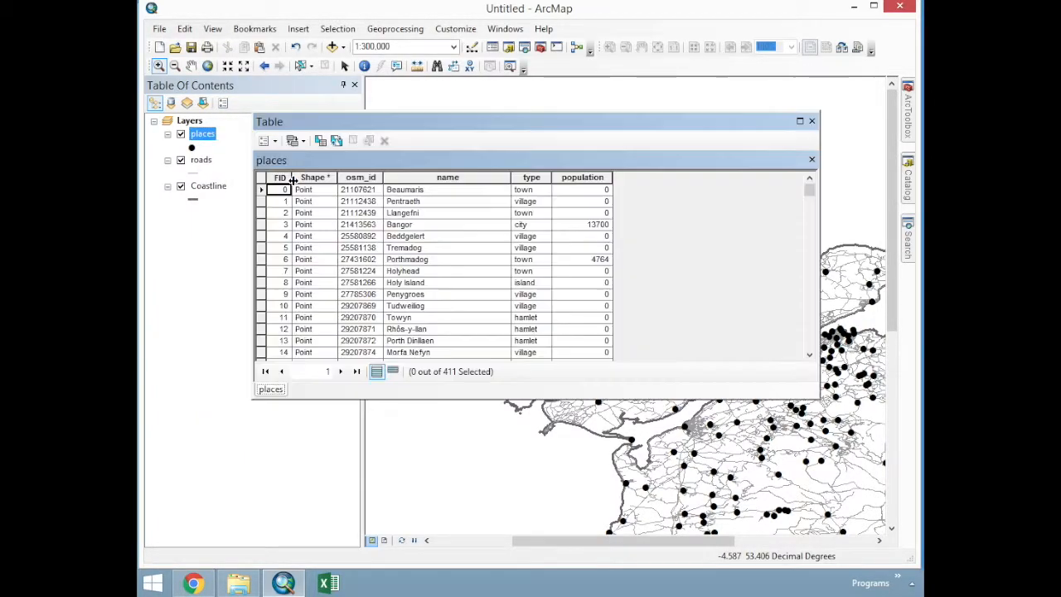
{"action": "left_click_drag", "start_coordinate": [274, 176], "coordinate": [593, 184]}
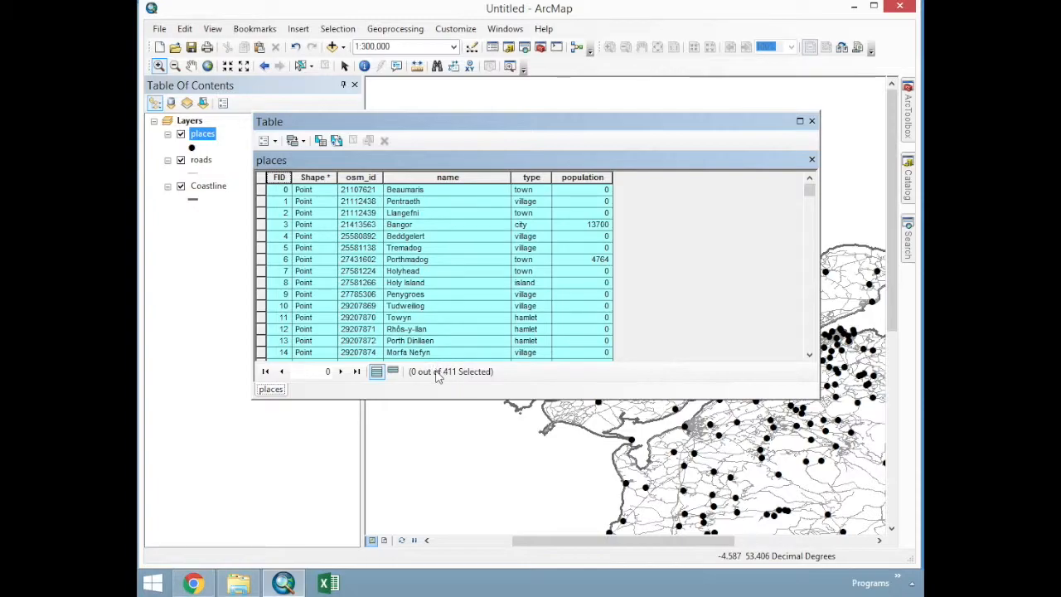
{"action": "left_click", "coordinate": [313, 179]}
{"action": "left_click", "coordinate": [361, 177]}
{"action": "left_click", "coordinate": [486, 179]}
{"action": "left_click", "coordinate": [529, 179]}
{"action": "left_click", "coordinate": [579, 179]}
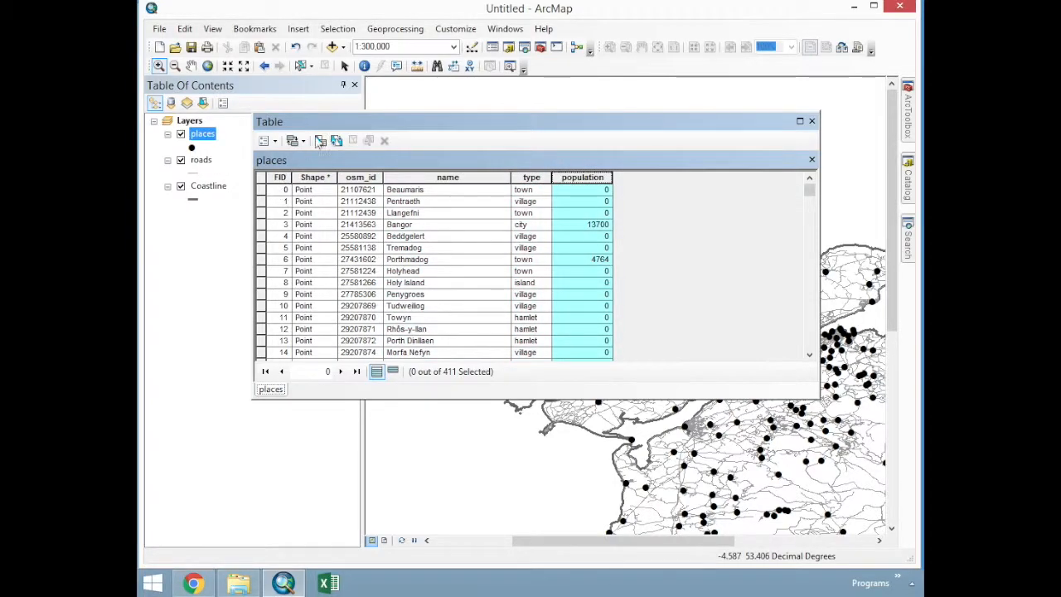
- Locate Beaumaris, Pentraeth and Llangefni on the map by selecting their records in the places table, and close the table
{"action": "left_click", "coordinate": [260, 189]}
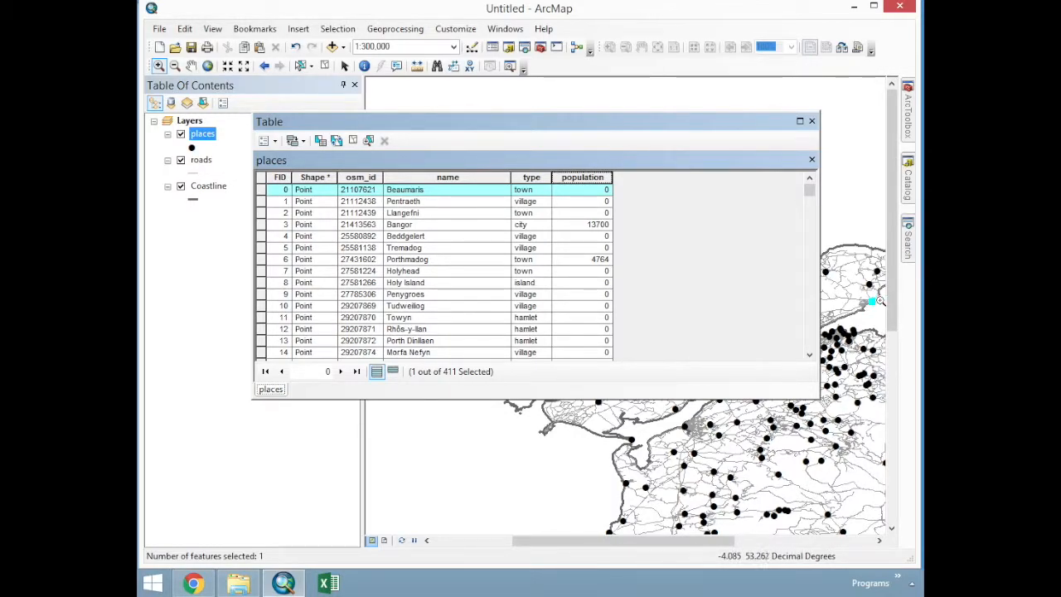
{"action": "left_click_drag", "start_coordinate": [819, 228], "coordinate": [645, 226]}
{"action": "left_click", "coordinate": [270, 204]}
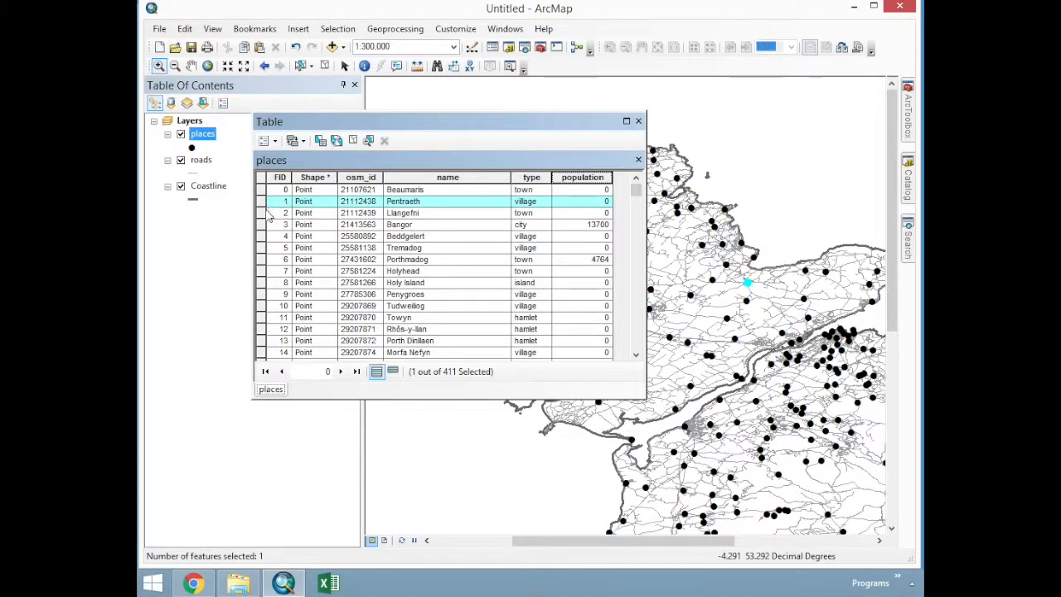
{"action": "left_click", "coordinate": [270, 213]}
{"action": "left_click_drag", "start_coordinate": [464, 124], "coordinate": [397, 125]}
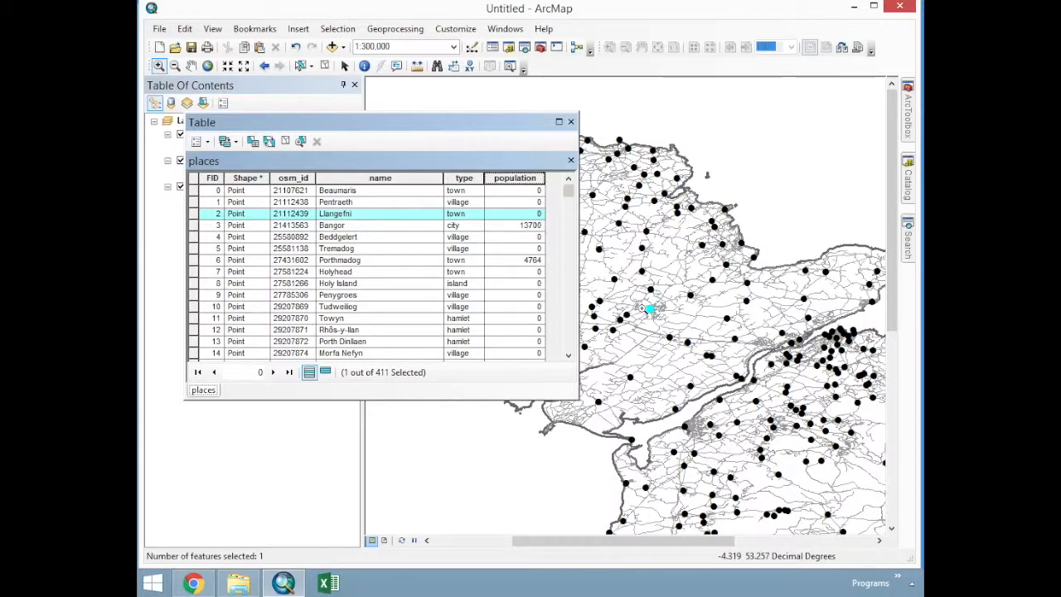
{"action": "left_click", "coordinate": [571, 122]}
- Reopen the places attribute table to examine the type field, and close it again
{"action": "right_click", "coordinate": [203, 137]}
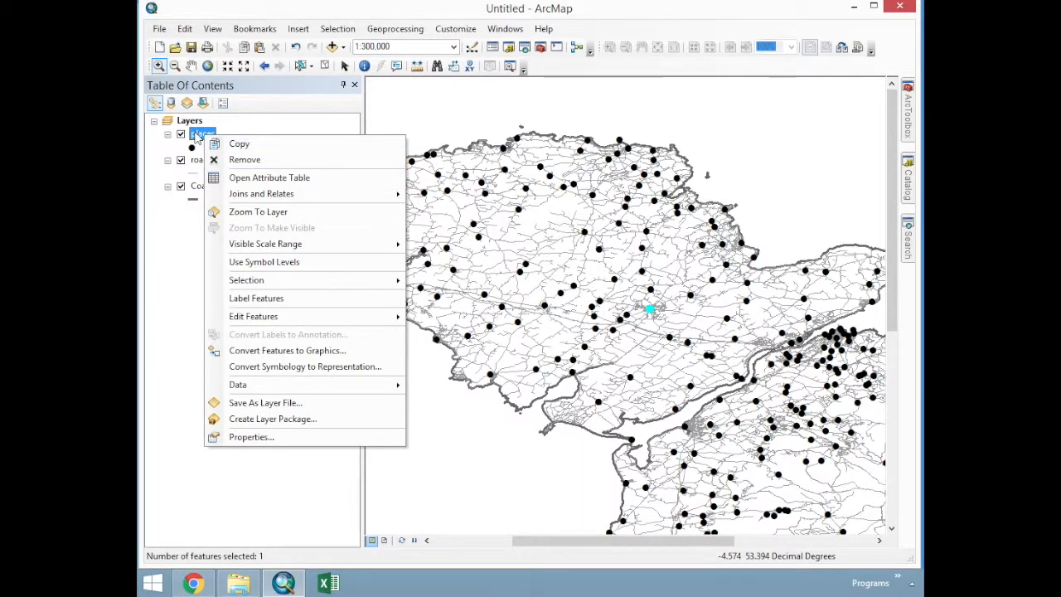
{"action": "left_click", "coordinate": [253, 177]}
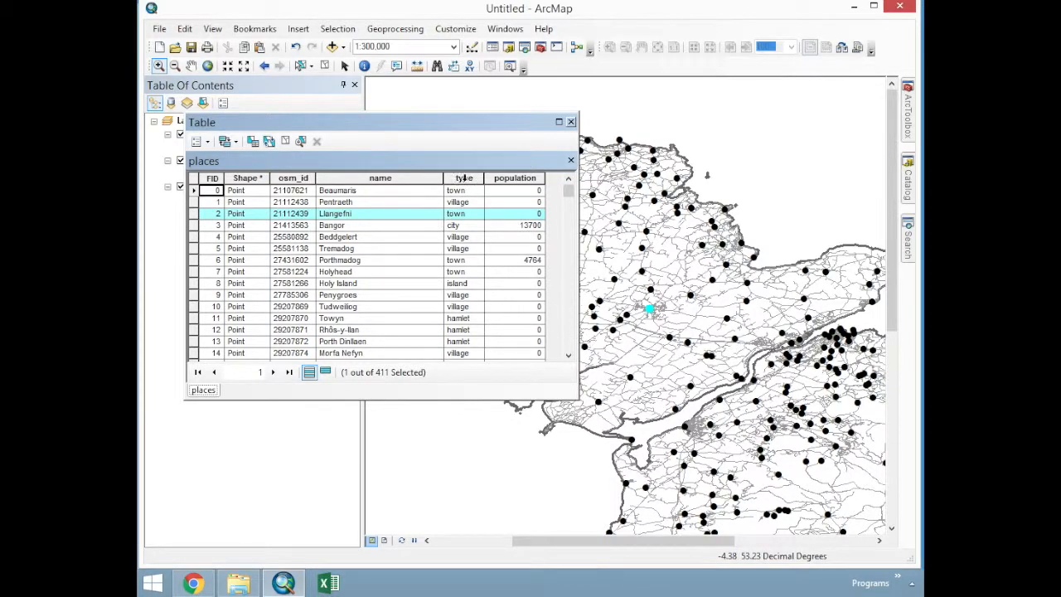
{"action": "left_click", "coordinate": [464, 177]}
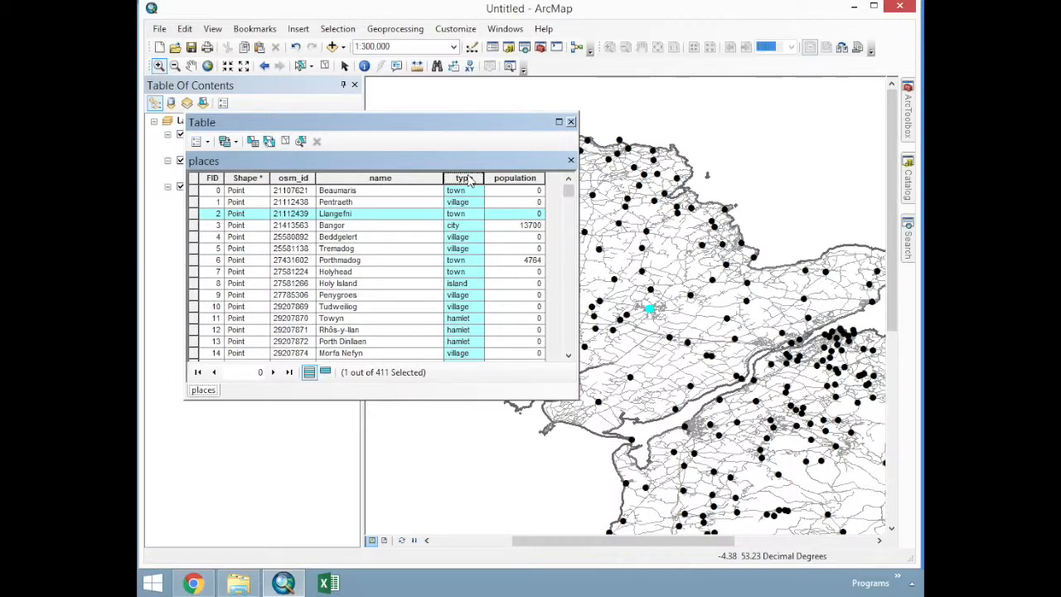
{"action": "left_click", "coordinate": [570, 122]}
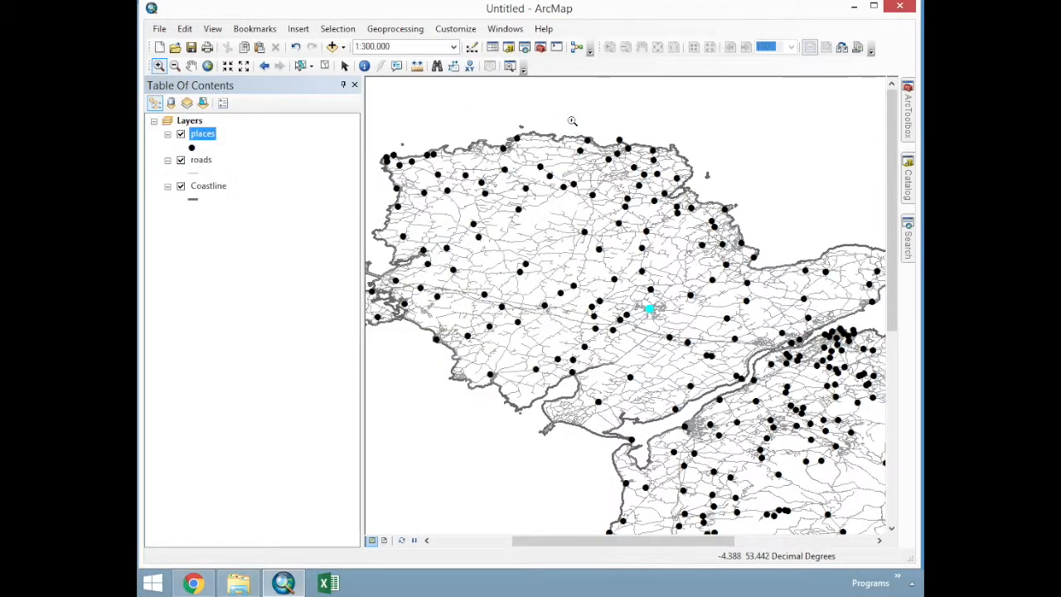
- Open the places layer's symbology properties and compare the Single symbol, Unique values and Graduated colors options
{"action": "right_click", "coordinate": [205, 140]}
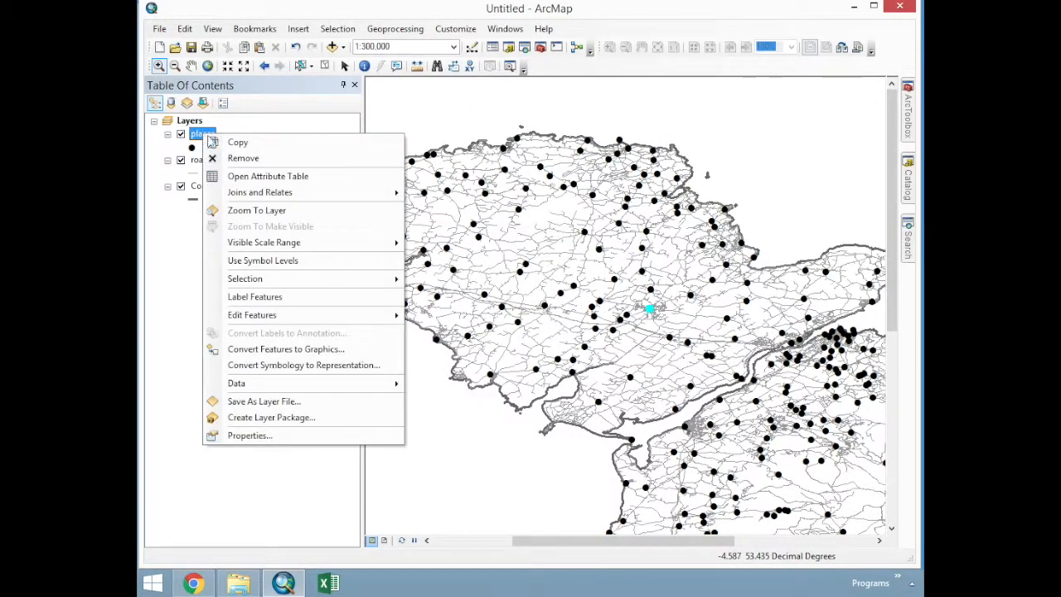
{"action": "left_click", "coordinate": [332, 438]}
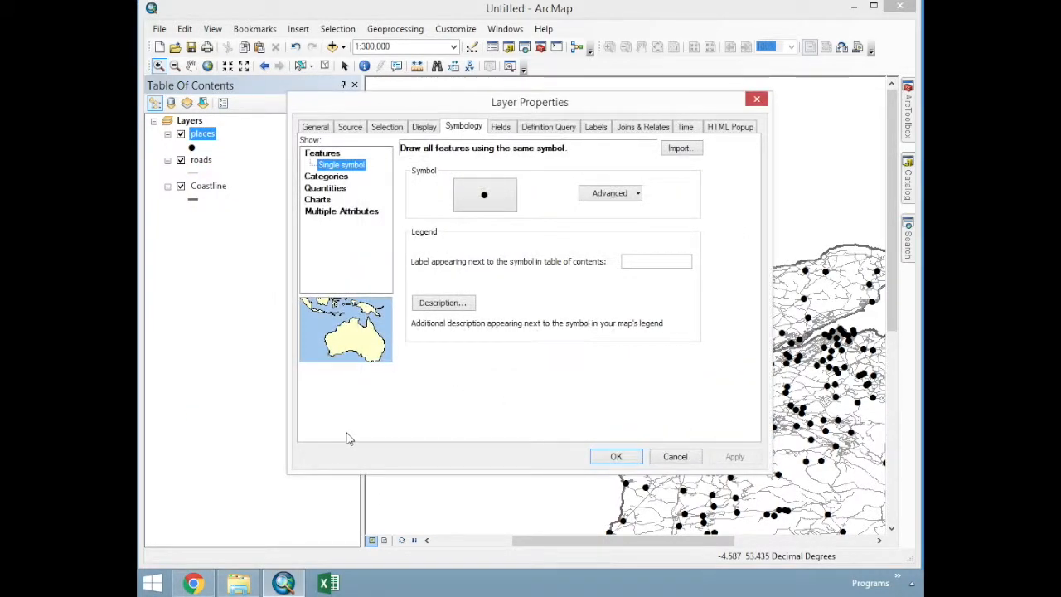
{"action": "left_click_drag", "start_coordinate": [371, 107], "coordinate": [451, 105]}
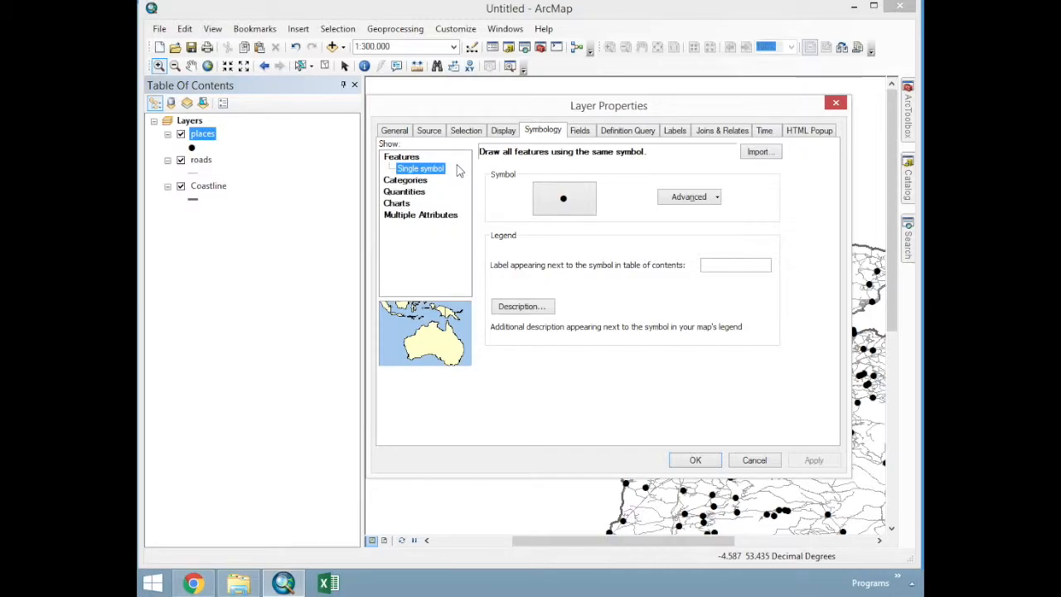
{"action": "left_click", "coordinate": [398, 181]}
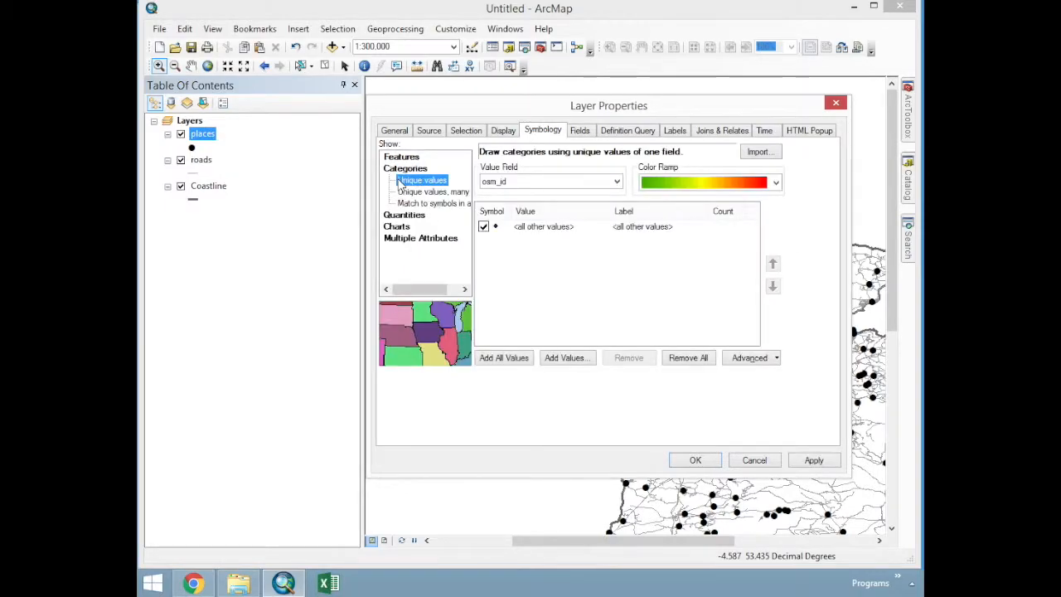
{"action": "left_click", "coordinate": [401, 158]}
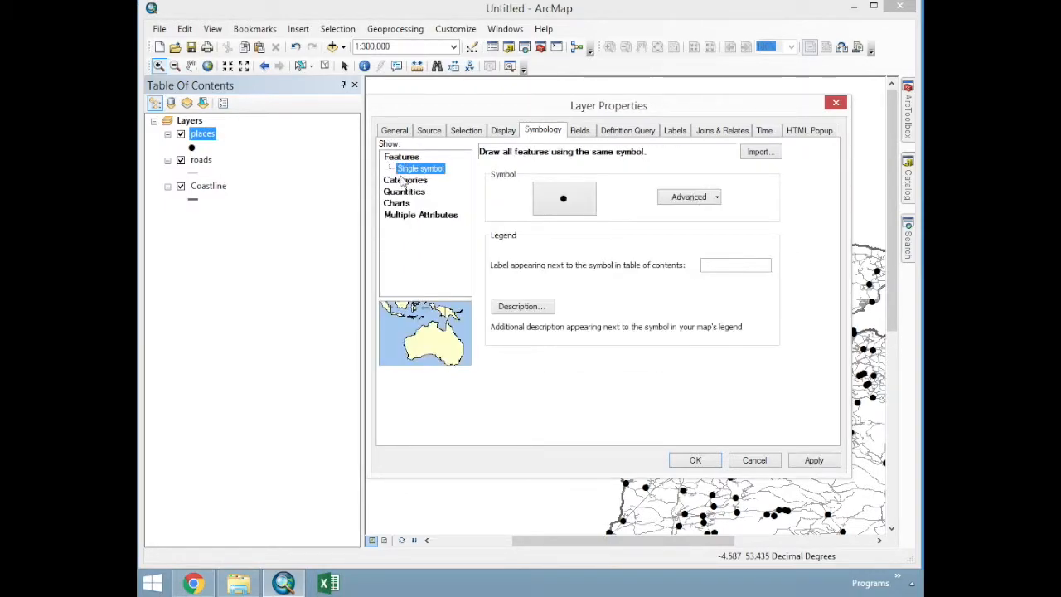
{"action": "left_click", "coordinate": [402, 177]}
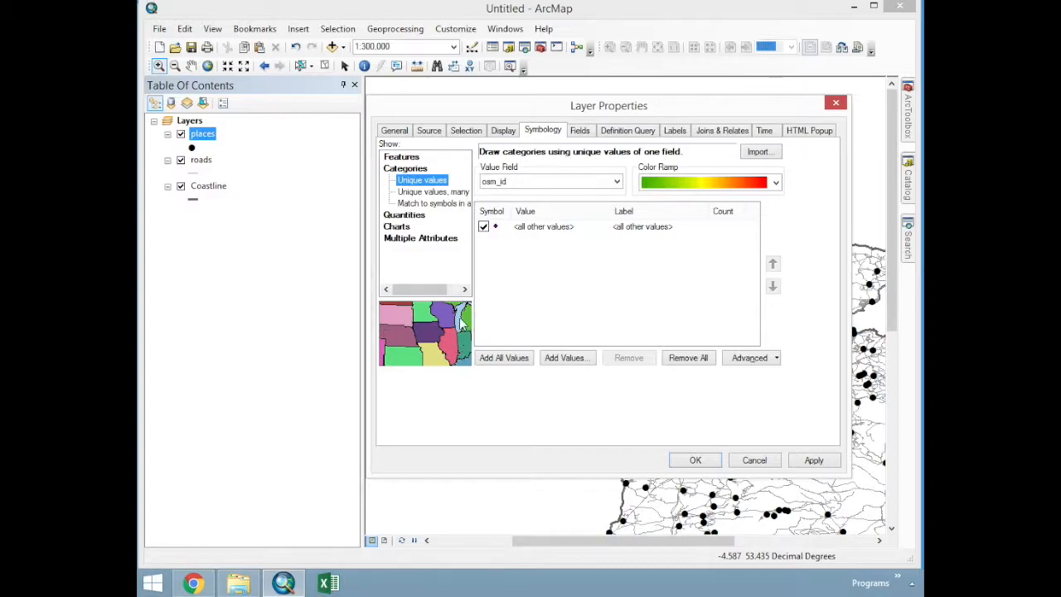
{"action": "left_click", "coordinate": [410, 215]}
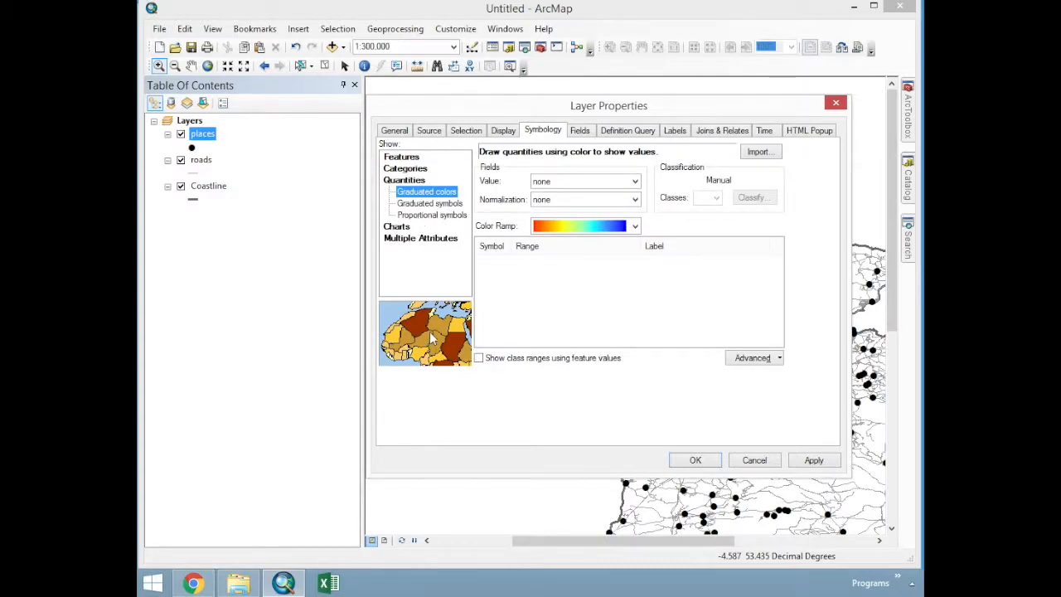
- Symbolize places by unique values of the type field and add all of its values
{"action": "left_click", "coordinate": [406, 170]}
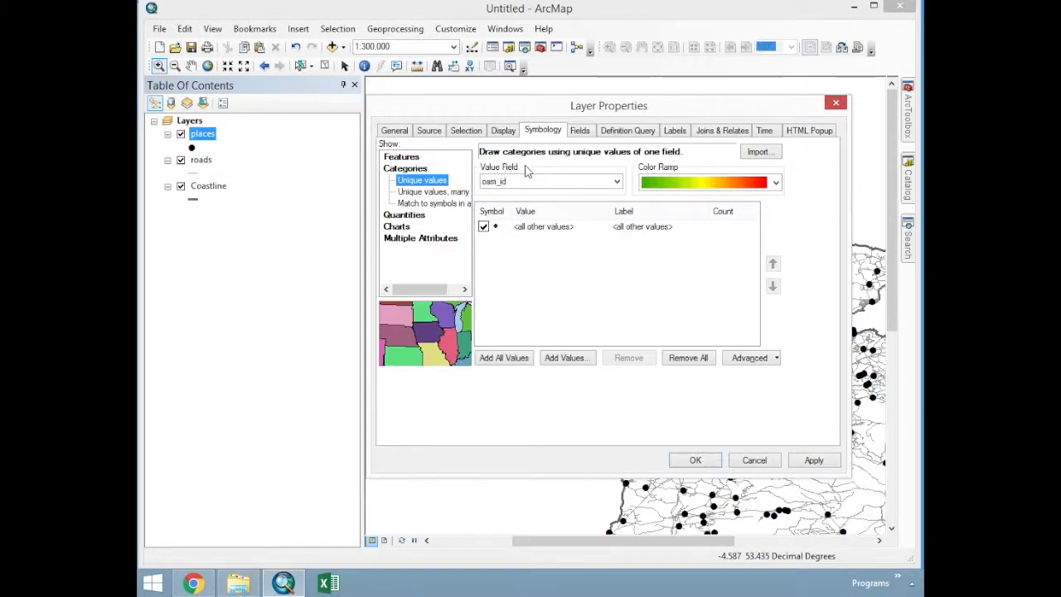
{"action": "left_click", "coordinate": [617, 181]}
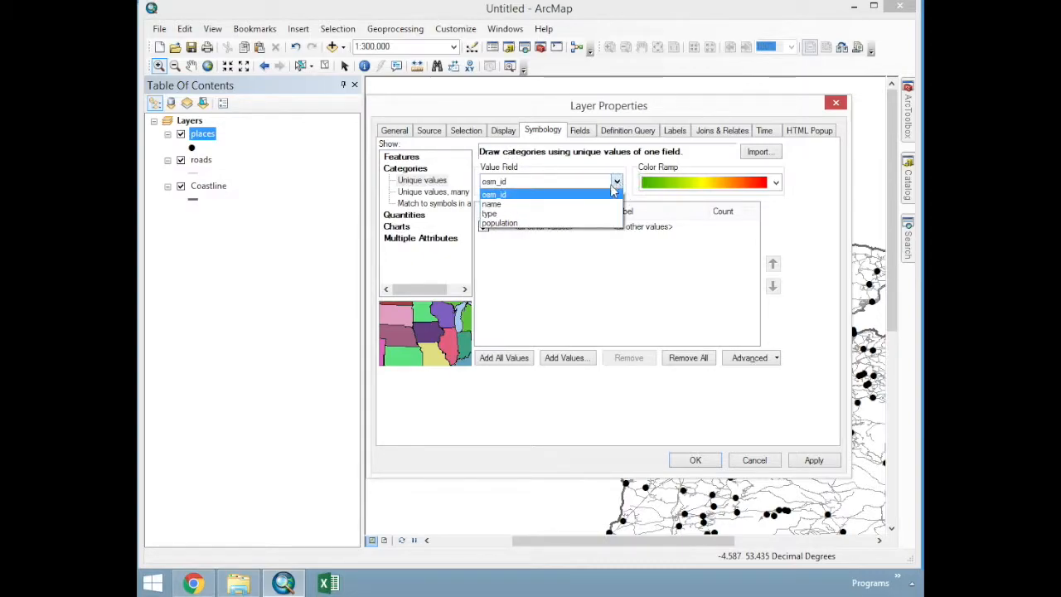
{"action": "left_click", "coordinate": [531, 215]}
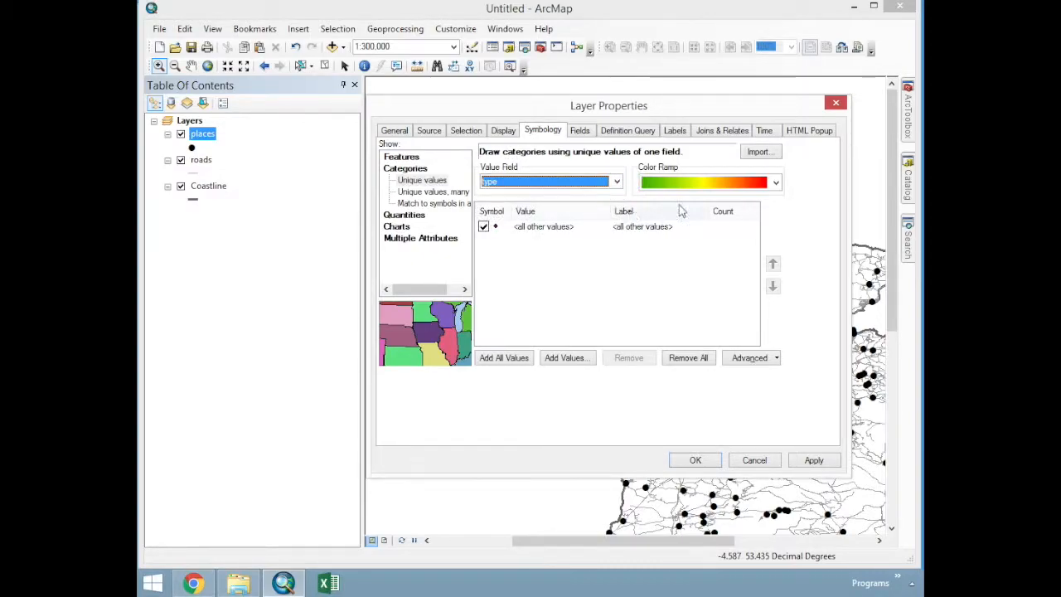
{"action": "left_click", "coordinate": [777, 184]}
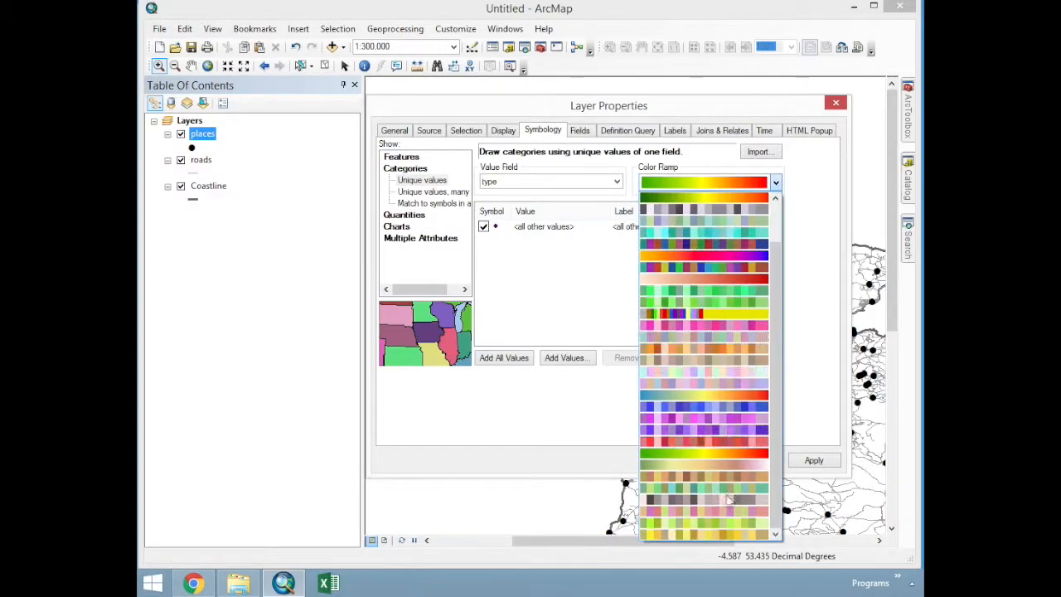
{"action": "left_click", "coordinate": [819, 187]}
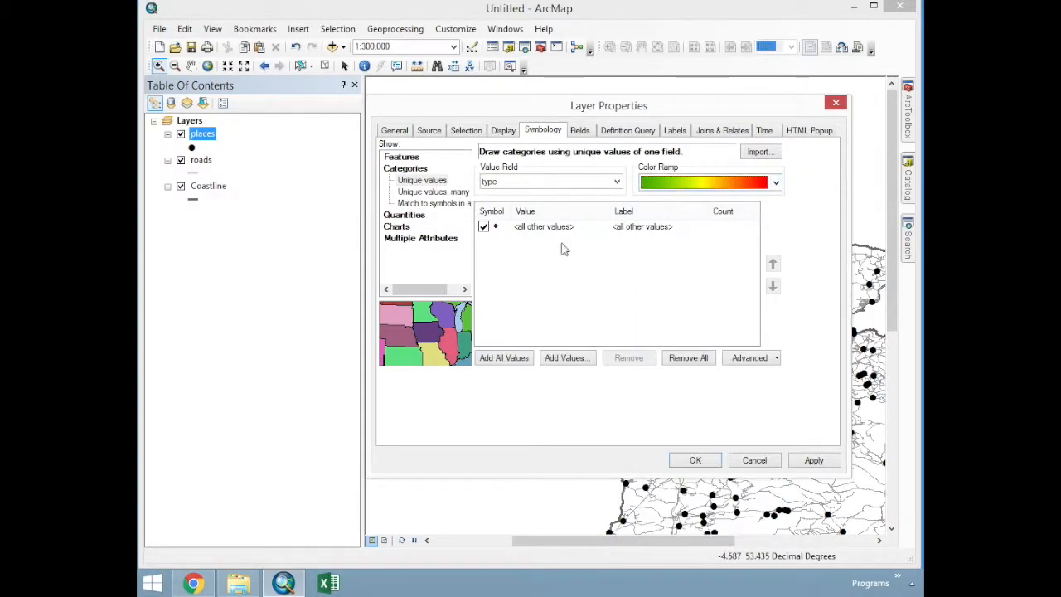
{"action": "left_click", "coordinate": [502, 365]}
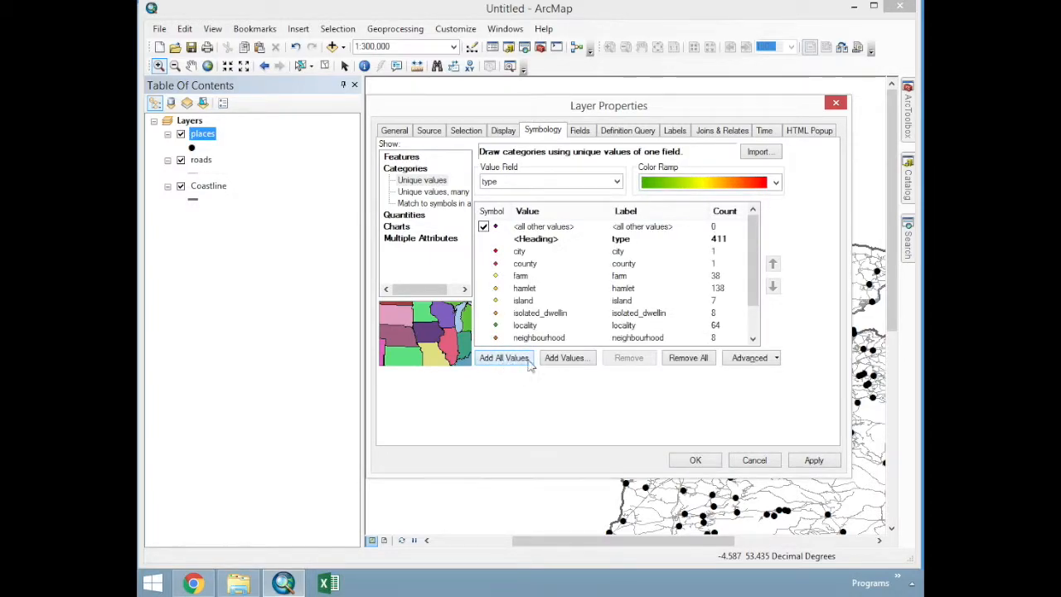
- Apply the places symbology categorized by type and view the result on the map from the full extent
{"action": "left_click_drag", "start_coordinate": [757, 246], "coordinate": [758, 220]}
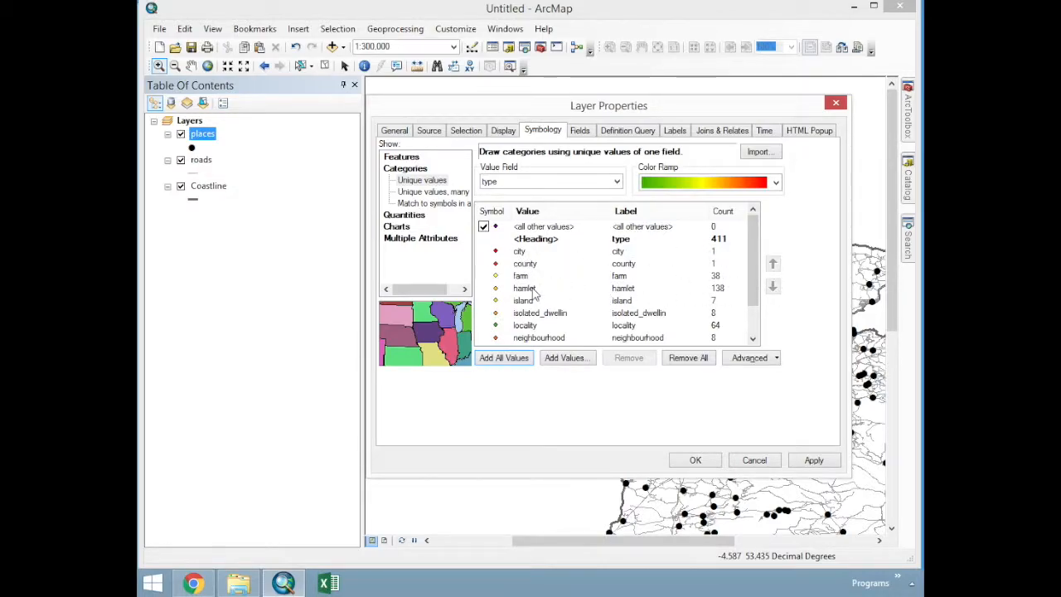
{"action": "left_click", "coordinate": [692, 461]}
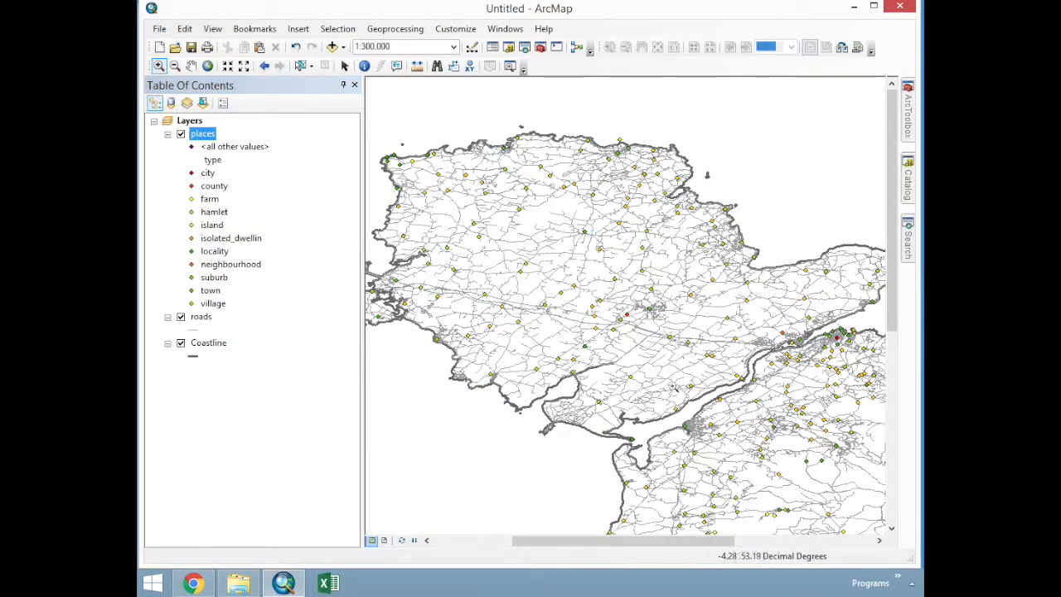
{"action": "left_click", "coordinate": [229, 69]}
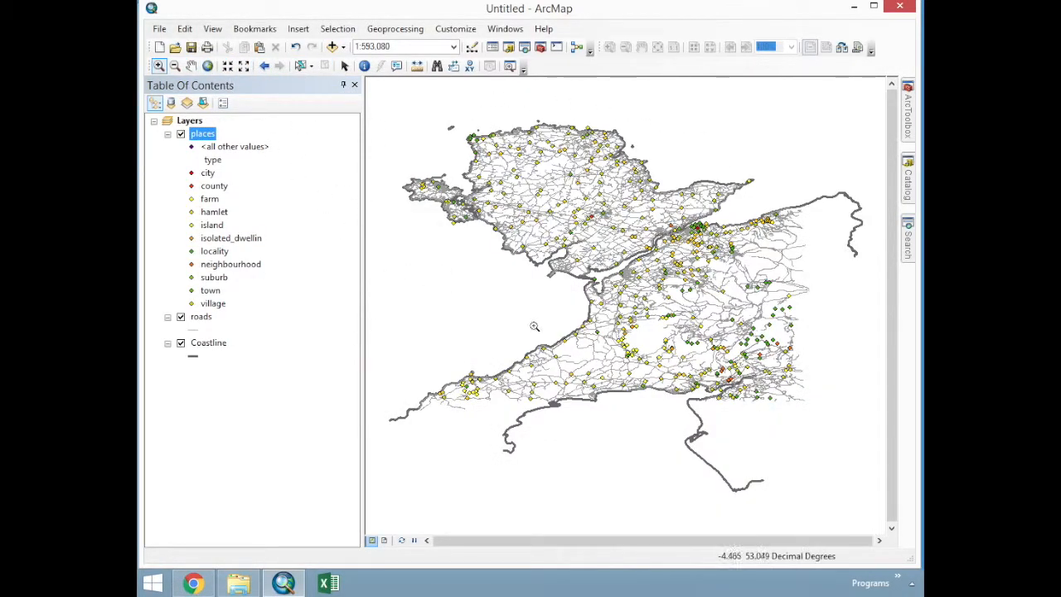
{"action": "scroll", "coordinate": [763, 365], "scroll_direction": "up", "scroll_amount": 2}
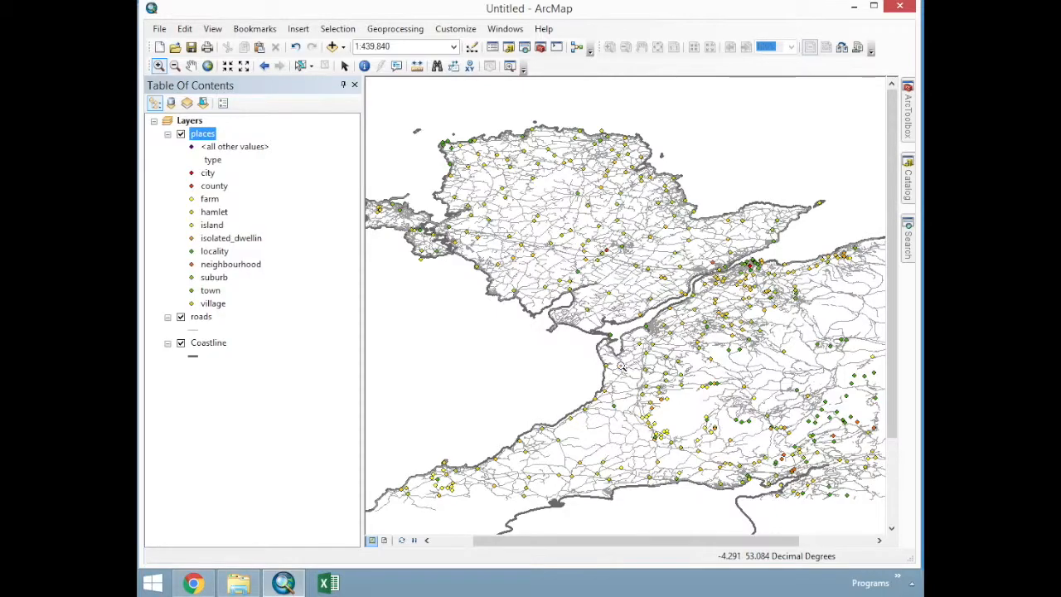
- Open the roads layer's symbology properties and set it to unique values of the type field
{"action": "right_click", "coordinate": [201, 317]}
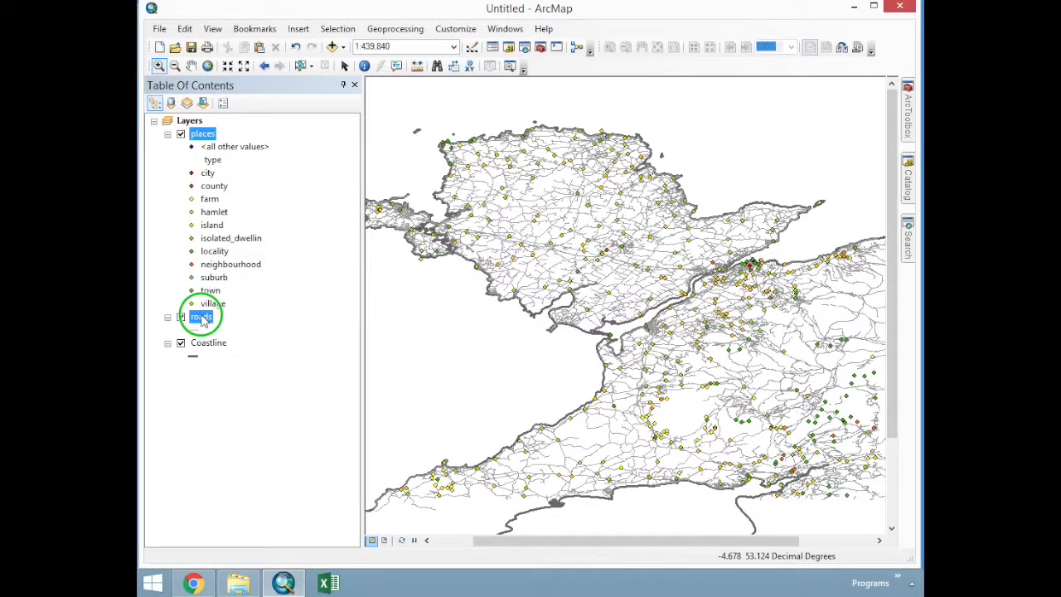
{"action": "left_click", "coordinate": [254, 304]}
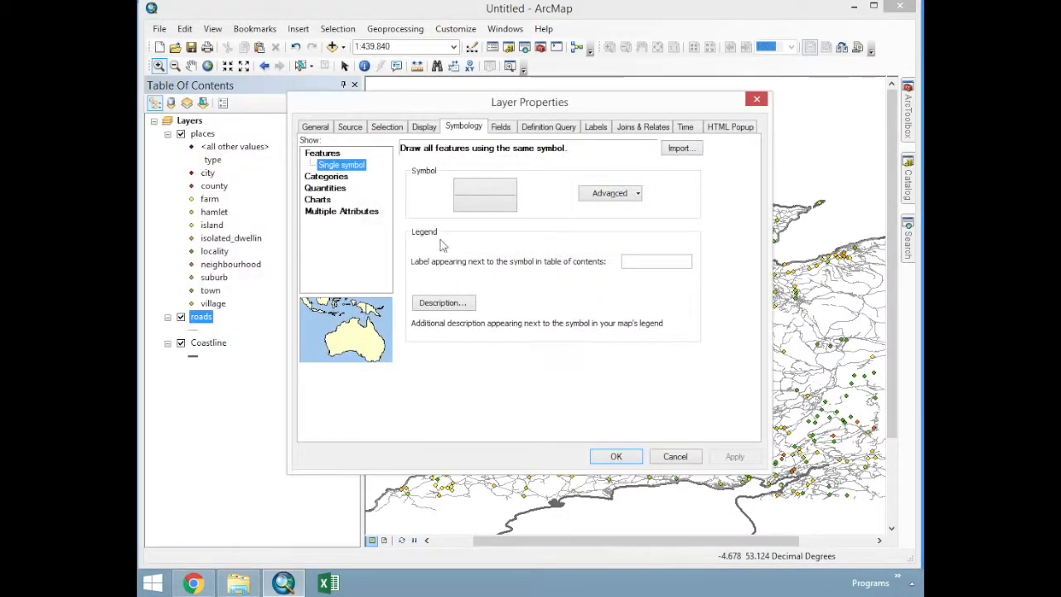
{"action": "left_click", "coordinate": [327, 175]}
{"action": "left_click", "coordinate": [469, 180]}
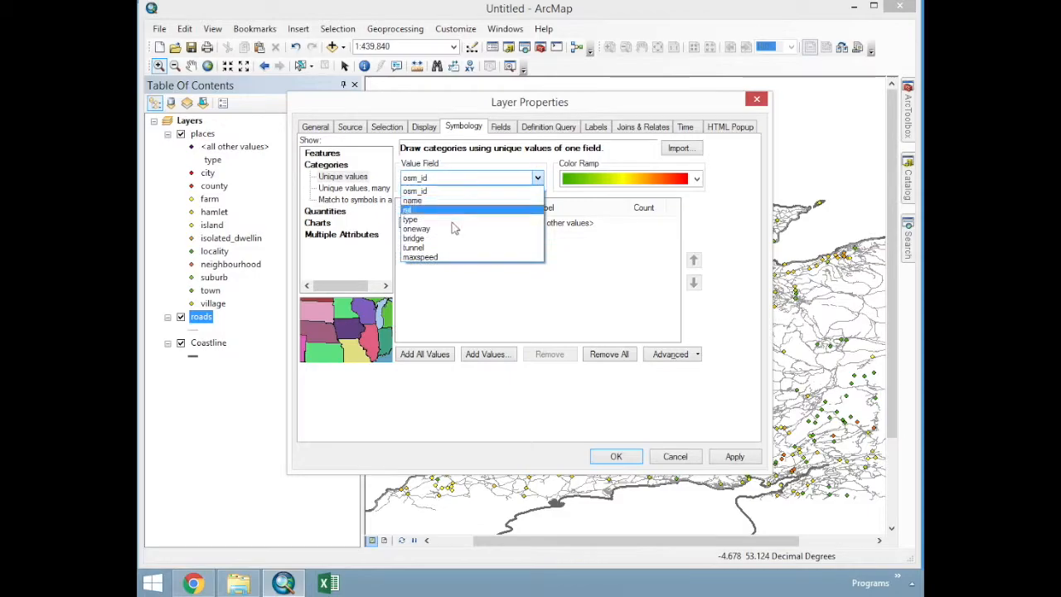
{"action": "left_click", "coordinate": [450, 209]}
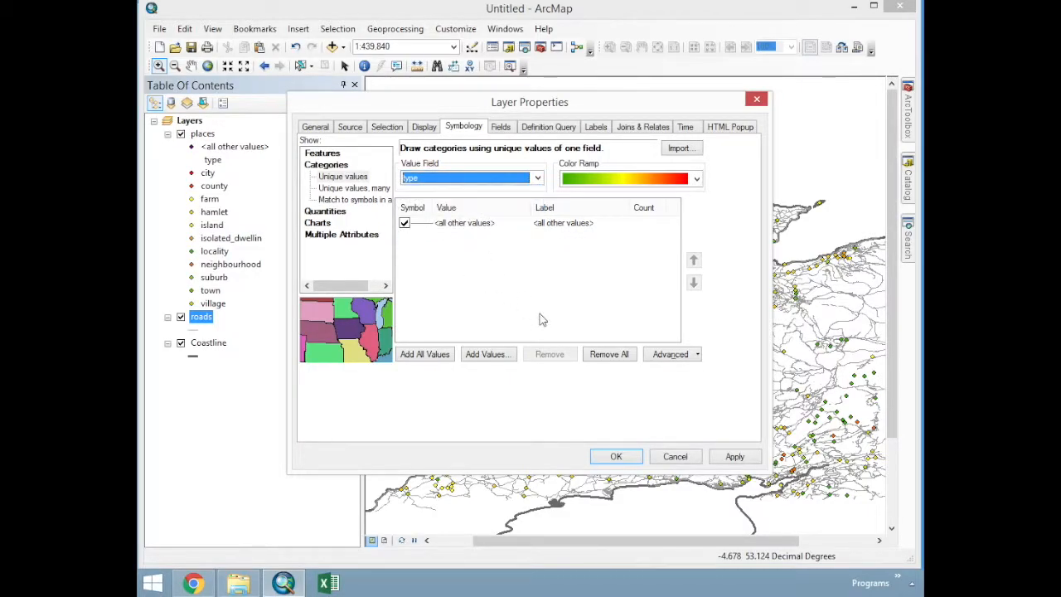
{"action": "left_click", "coordinate": [424, 354]}
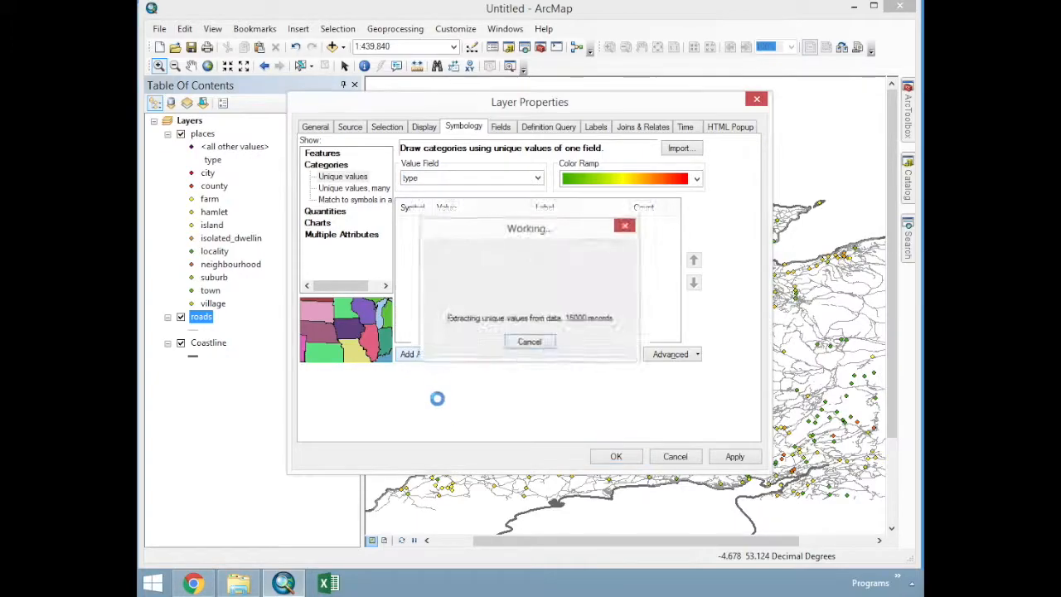
{"action": "left_click", "coordinate": [674, 305]}
{"action": "left_click_drag", "start_coordinate": [674, 305], "coordinate": [675, 217]}
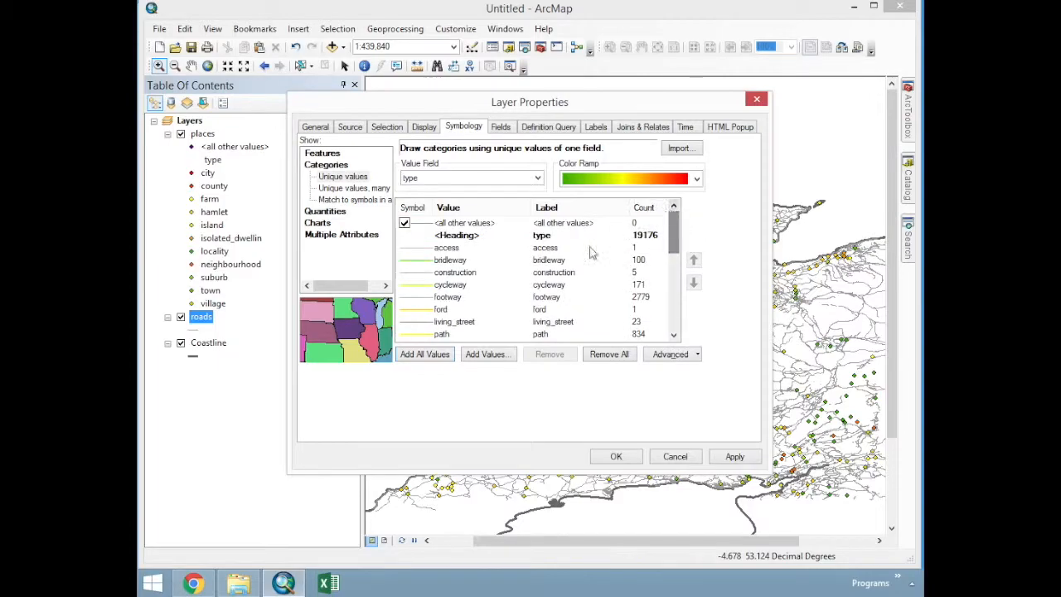
{"action": "left_click", "coordinate": [622, 357]}
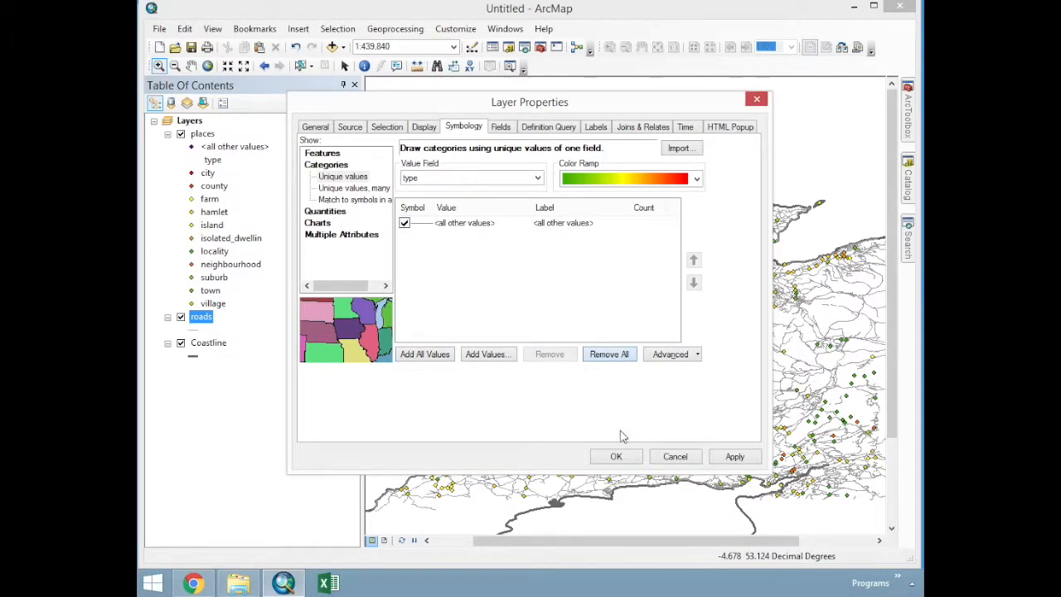
- Add only the primary, trunk and trunk_link values to the roads layer's categories
{"action": "left_click", "coordinate": [489, 358]}
{"action": "left_click_drag", "start_coordinate": [544, 255], "coordinate": [544, 274]}
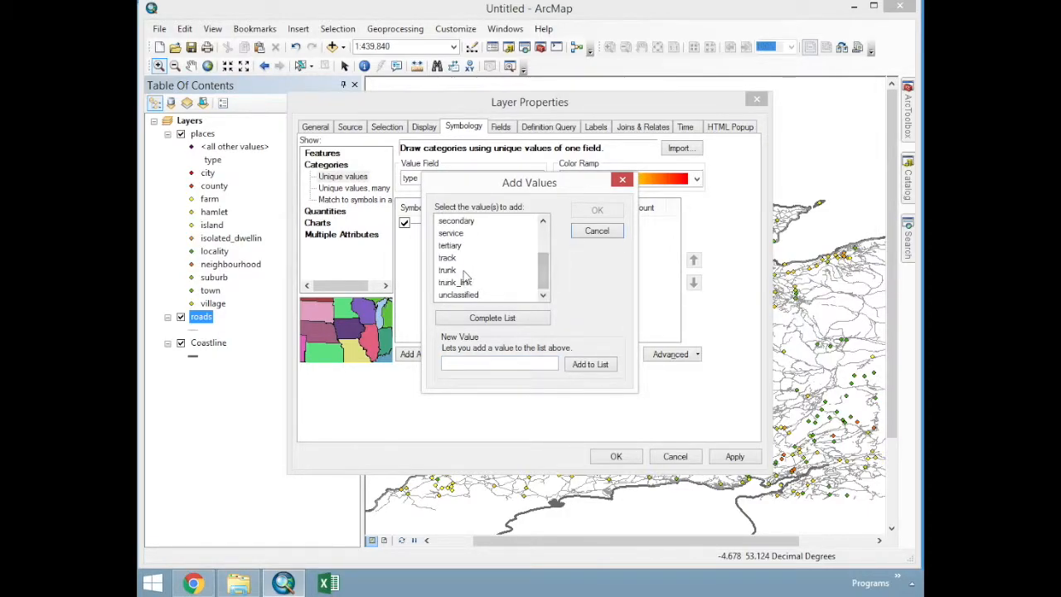
{"action": "left_click", "coordinate": [455, 271]}
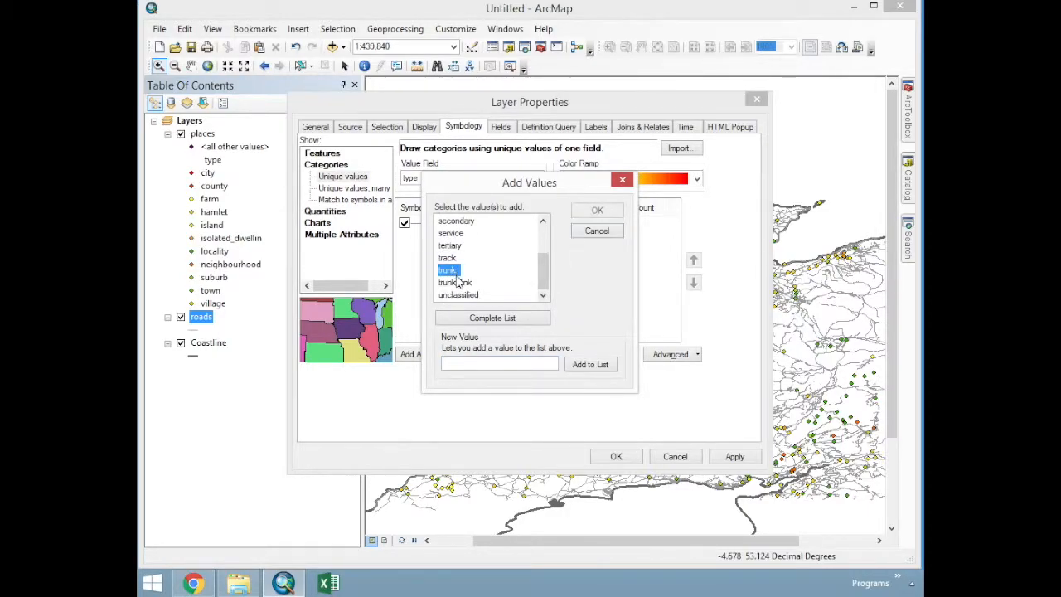
{"action": "left_click", "coordinate": [458, 282], "text": "ctrl"}
{"action": "left_click", "coordinate": [546, 275]}
{"action": "mouse_move", "coordinate": [547, 280]}
{"action": "left_mouse_down"}
{"action": "mouse_move", "coordinate": [542, 256]}
{"action": "mouse_move", "coordinate": [544, 276]}
{"action": "left_mouse_up"}
{"action": "left_click", "coordinate": [597, 209]}
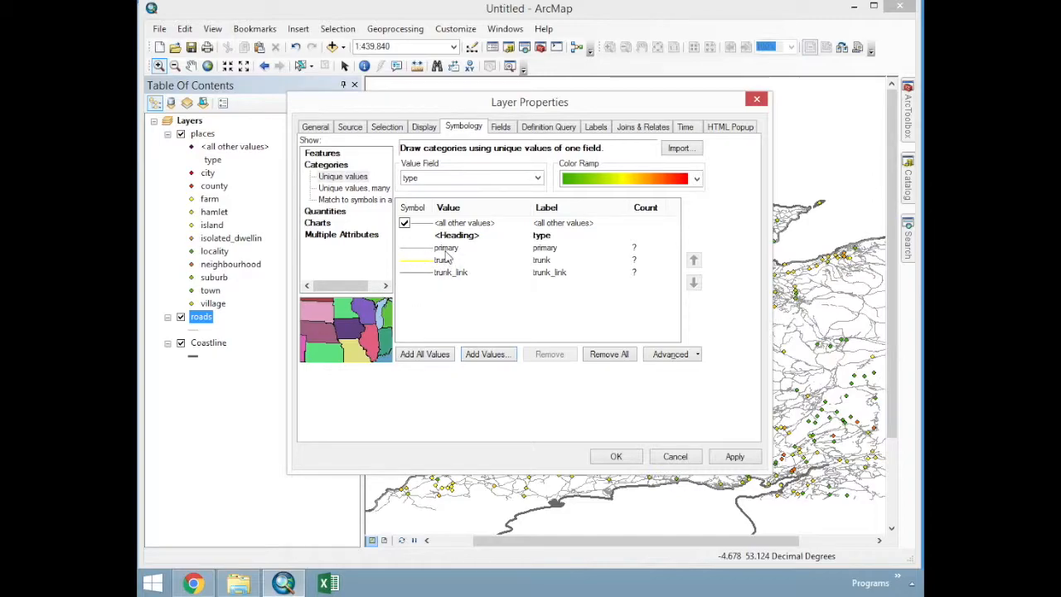
- Group the primary, trunk and trunk_link values into a single roads category
{"action": "left_click", "coordinate": [448, 249]}
{"action": "left_click", "coordinate": [448, 275], "text": "shift"}
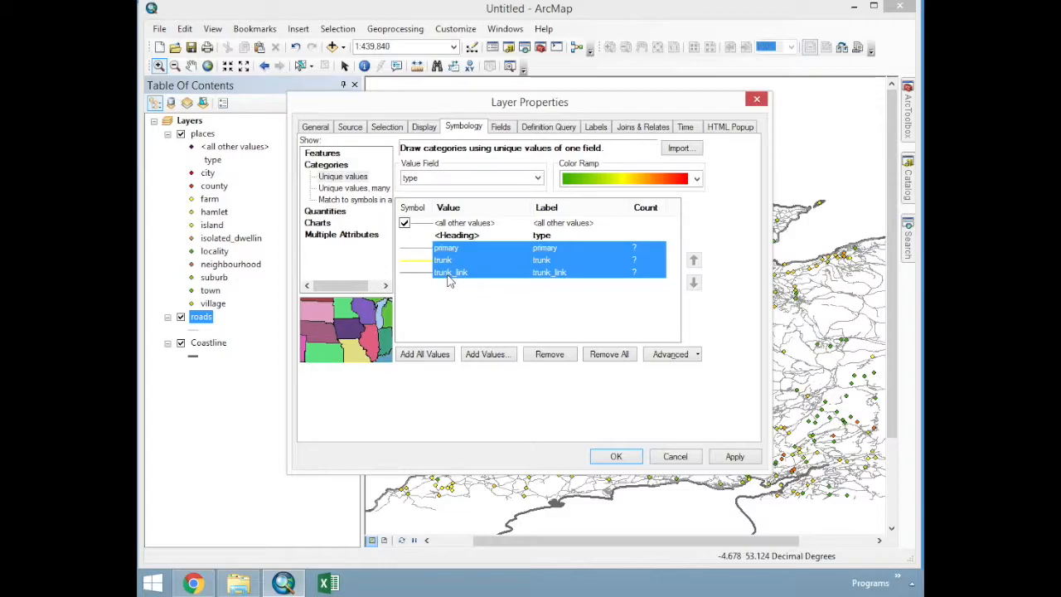
{"action": "right_click", "coordinate": [448, 280]}
{"action": "left_click", "coordinate": [493, 285]}
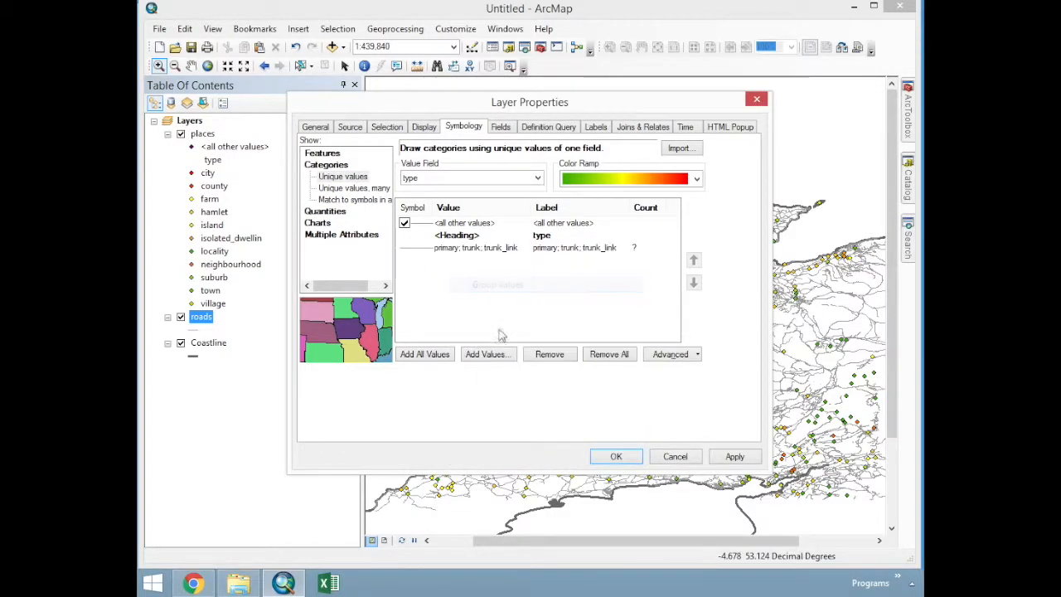
- Set the grouped primary, trunk and trunk_link line symbol to light blue with a width of 3
{"action": "double_click", "coordinate": [422, 256]}
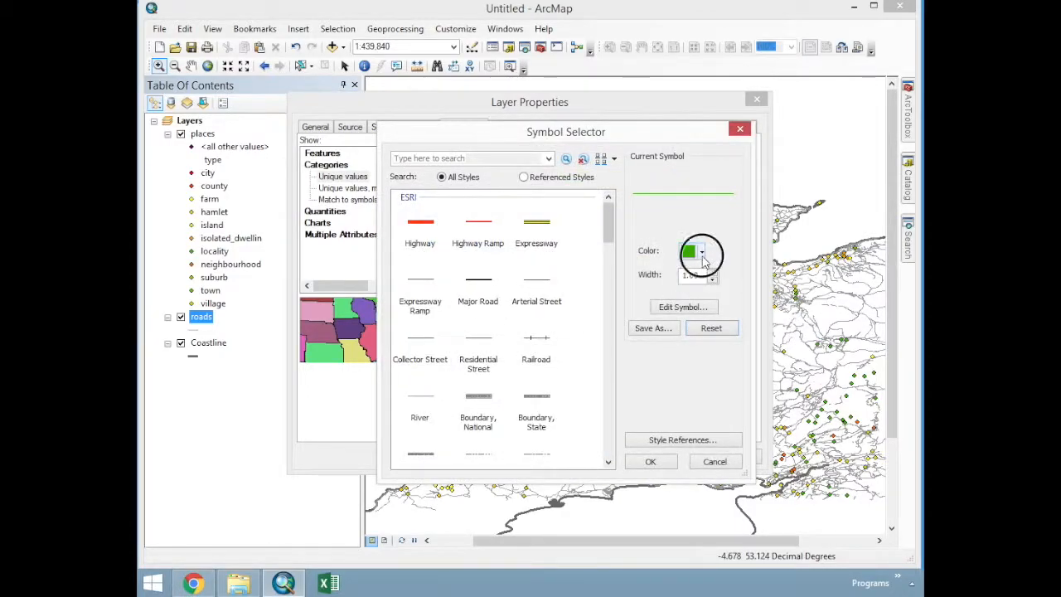
{"action": "left_click", "coordinate": [701, 253]}
{"action": "left_click", "coordinate": [790, 327]}
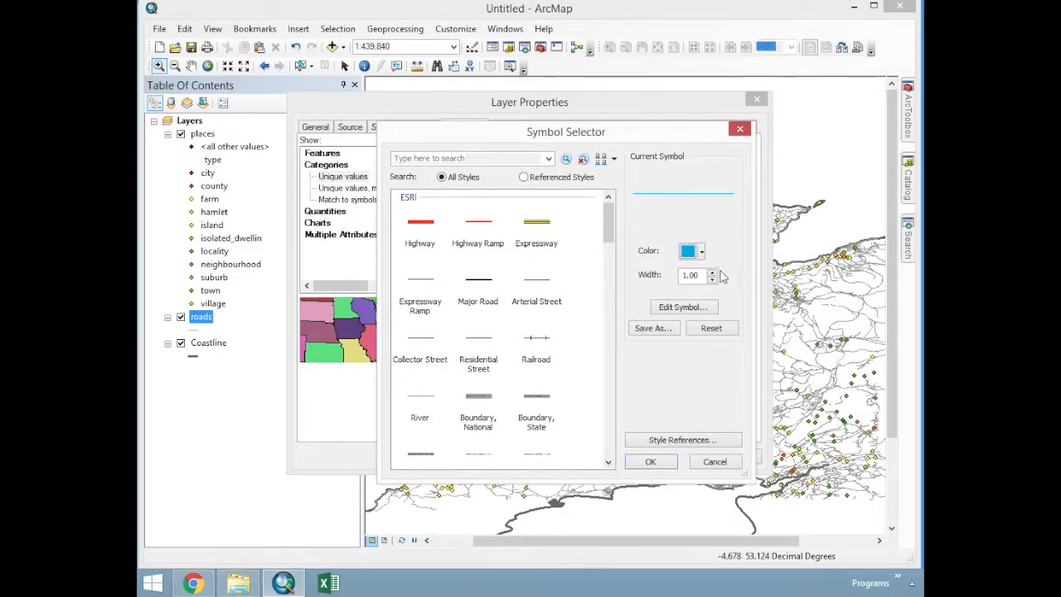
{"action": "left_click", "coordinate": [711, 272]}
{"action": "left_click", "coordinate": [711, 271]}
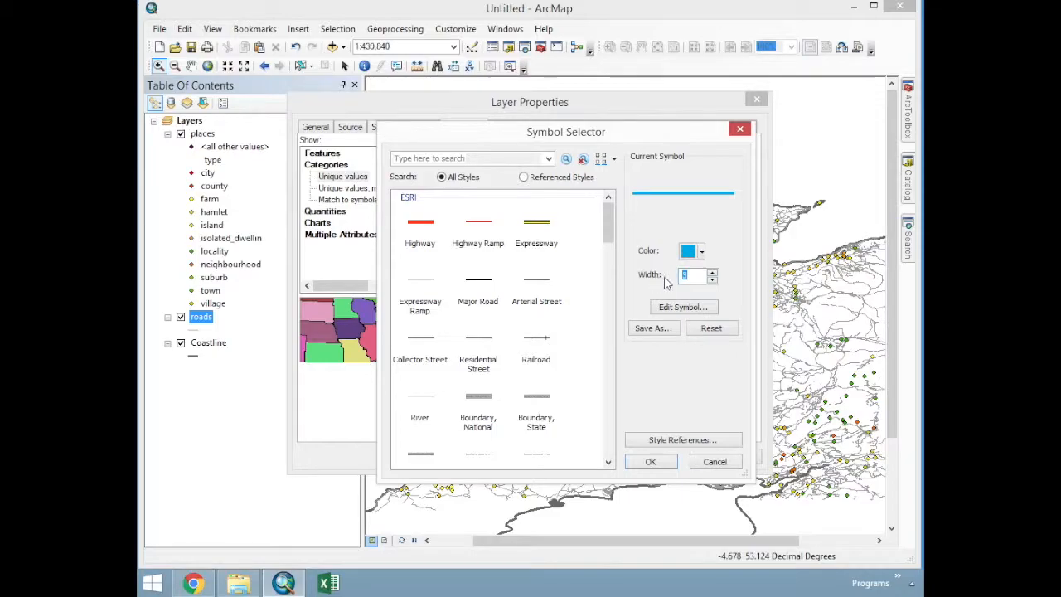
{"action": "left_click", "coordinate": [650, 462]}
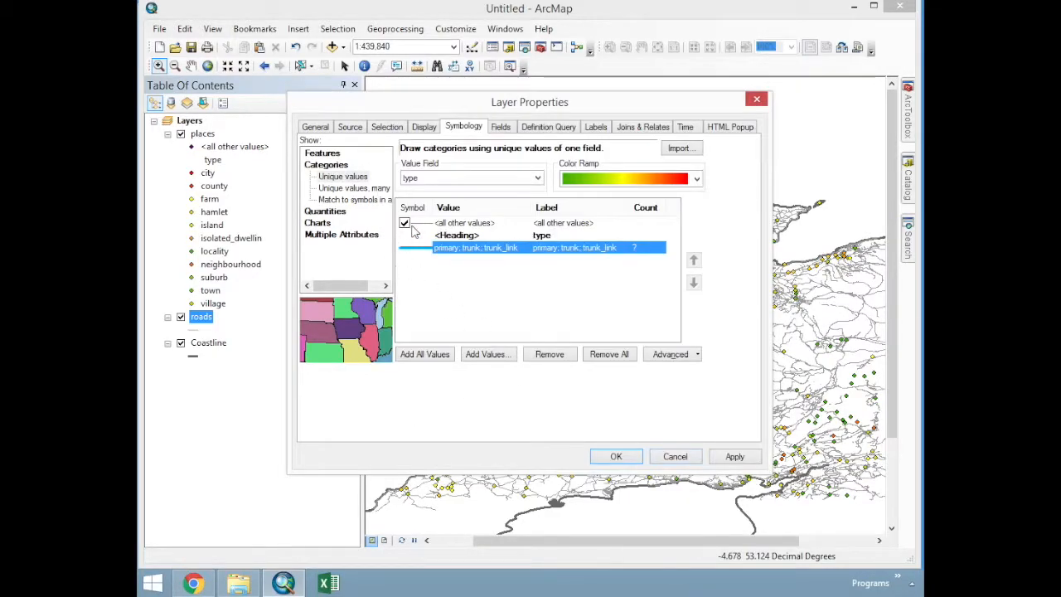
- Keep the all other values category of roads displayed and apply the roads symbology to the map
{"action": "left_click", "coordinate": [404, 224]}
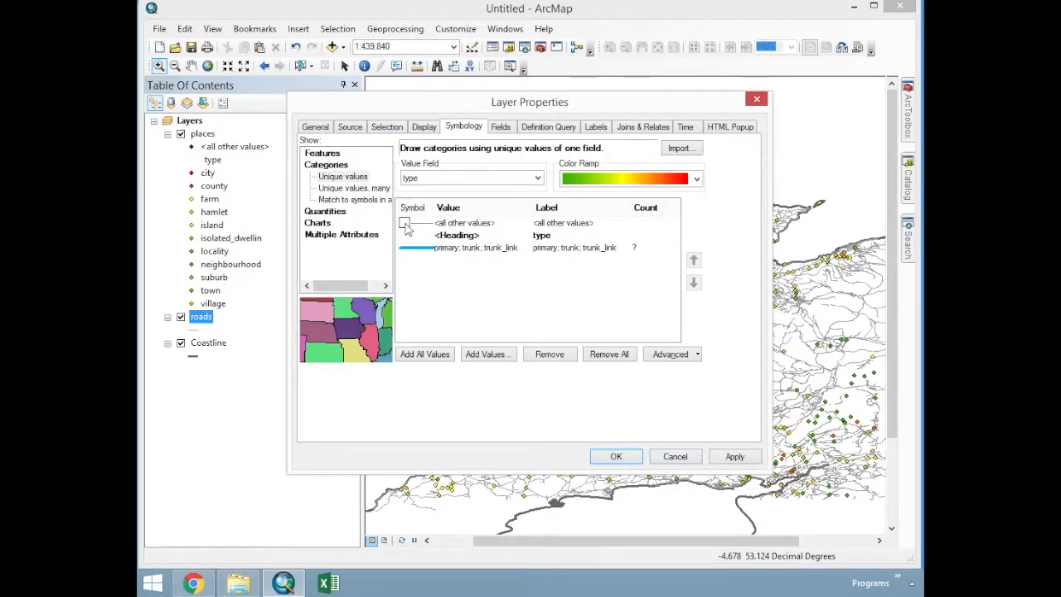
{"action": "left_click", "coordinate": [404, 223]}
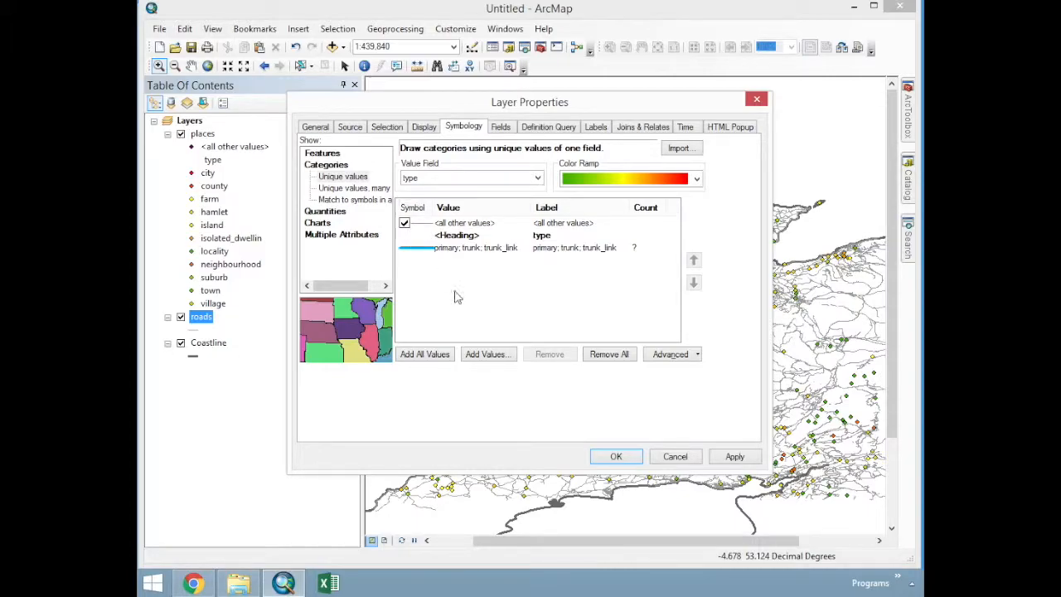
{"action": "left_click", "coordinate": [627, 457]}
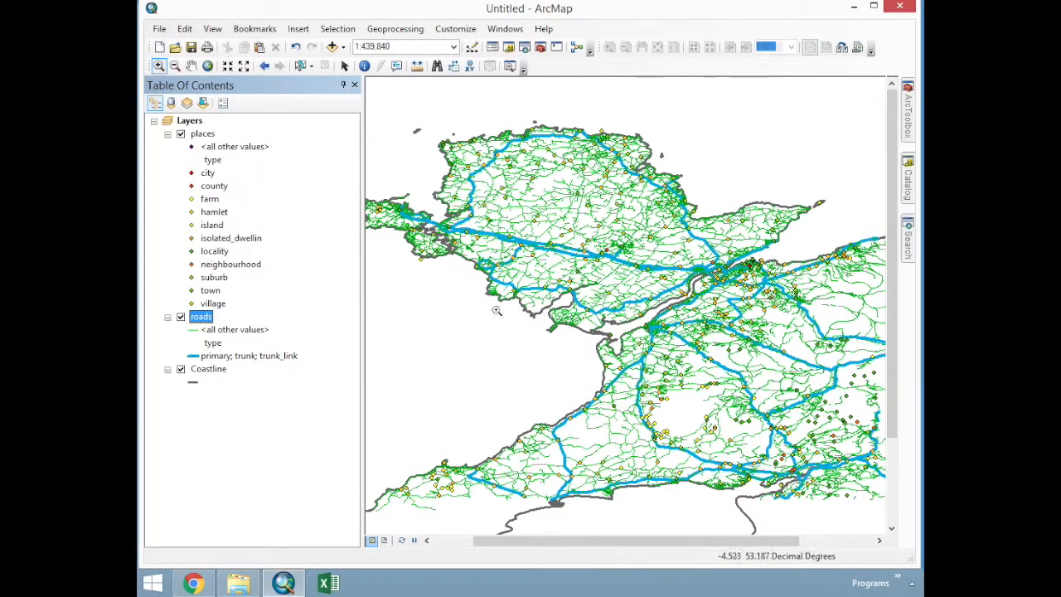
- Change the line color of the roads layer's all other values category to grey
{"action": "left_click", "coordinate": [195, 330]}
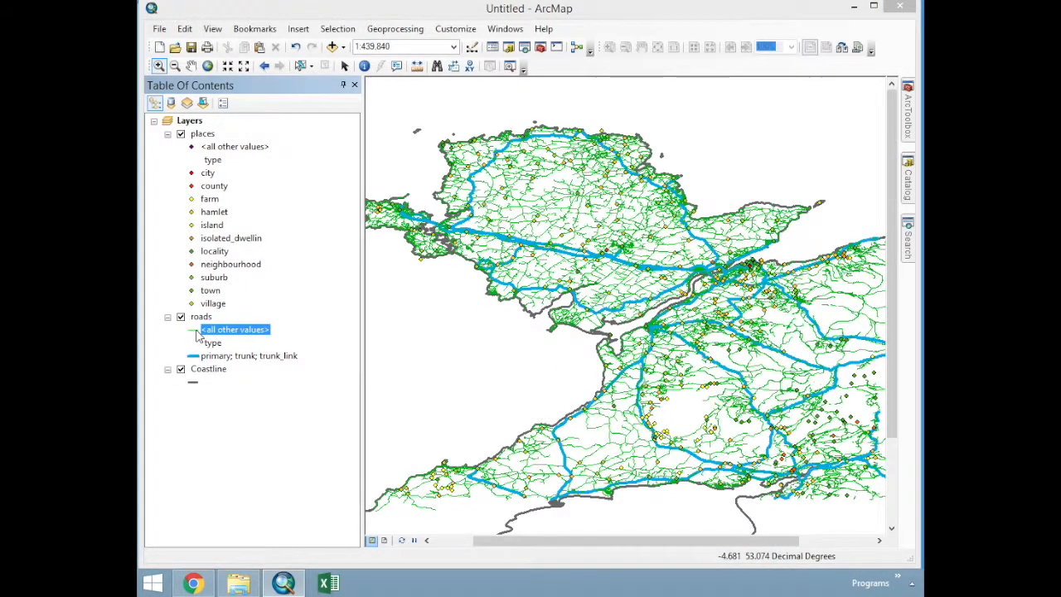
{"action": "left_click", "coordinate": [701, 252]}
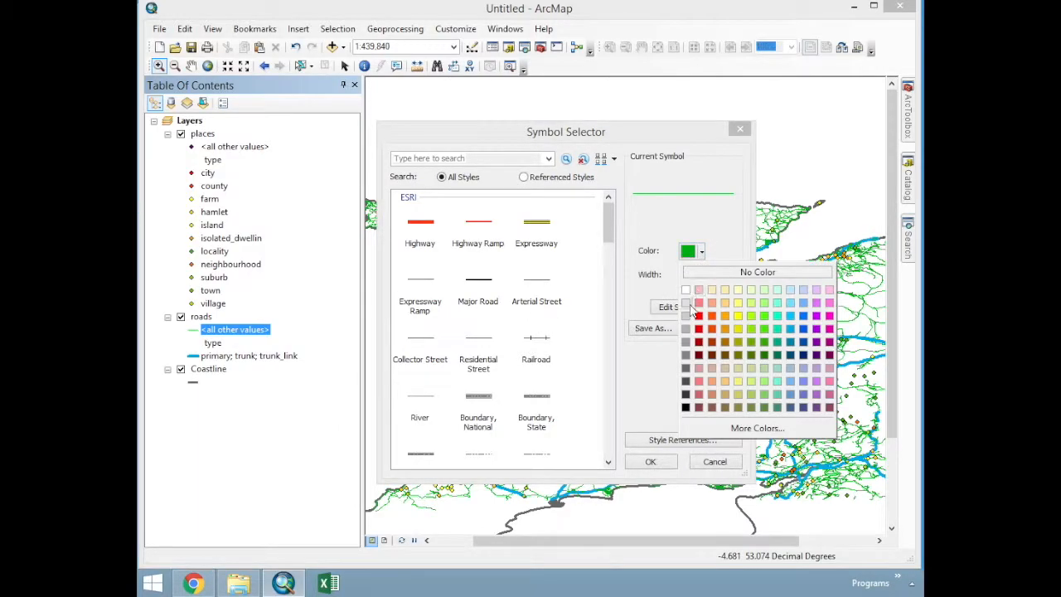
{"action": "left_click", "coordinate": [686, 329]}
{"action": "left_click", "coordinate": [651, 463]}
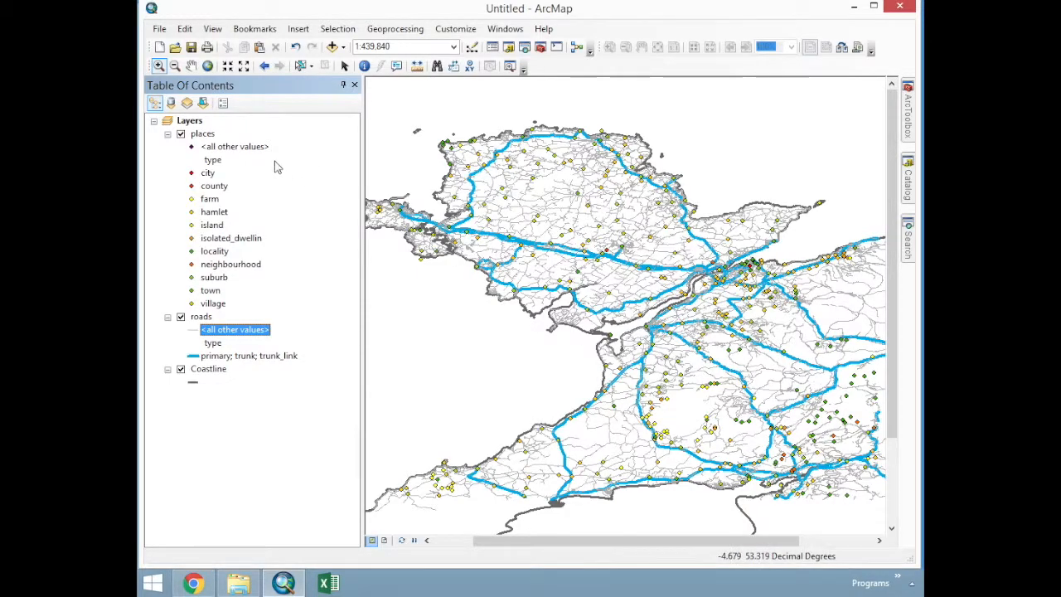
- Replace all category values in the places layer's symbology with only city, town and village
{"action": "right_click", "coordinate": [203, 134]}
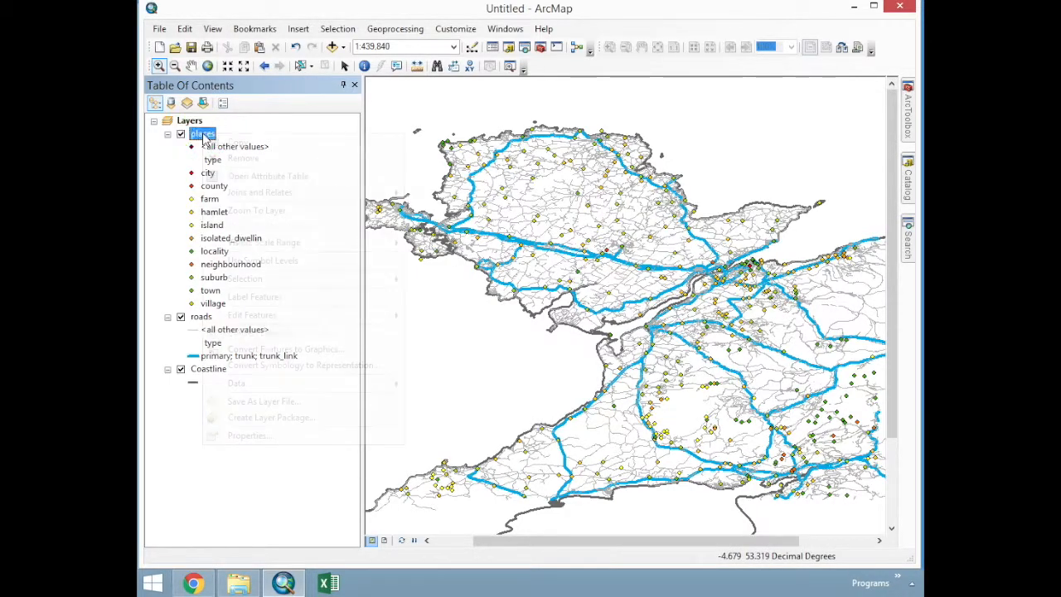
{"action": "left_click", "coordinate": [325, 437]}
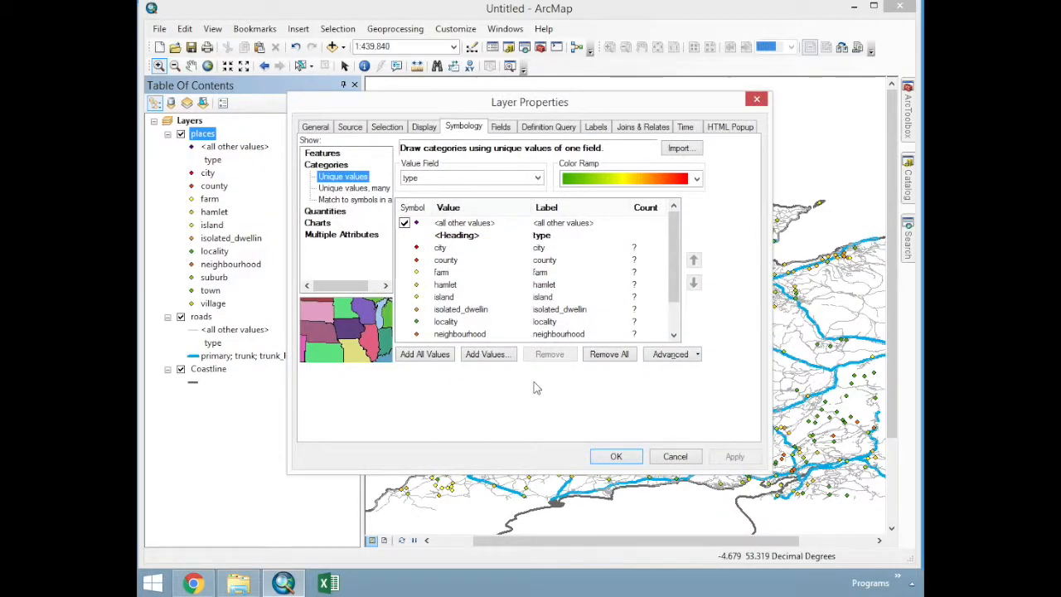
{"action": "left_click", "coordinate": [617, 357]}
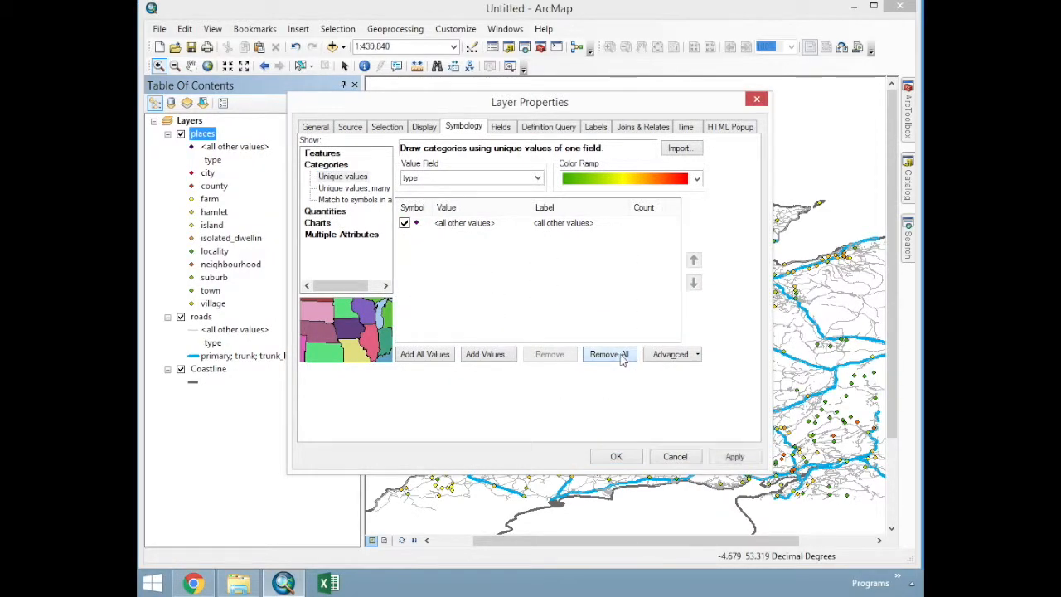
{"action": "left_click", "coordinate": [488, 355]}
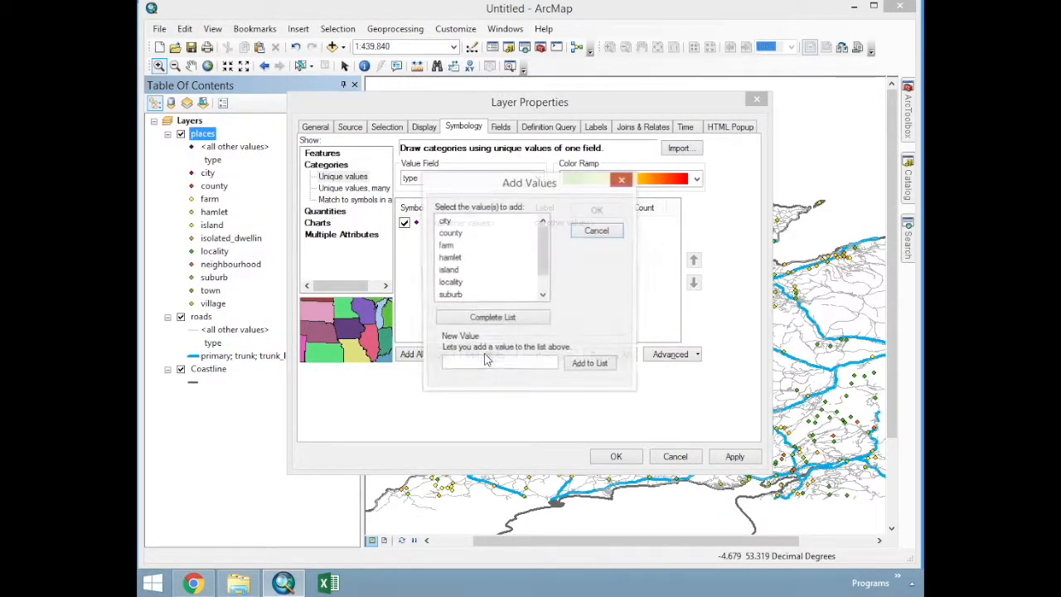
{"action": "left_click", "coordinate": [444, 222]}
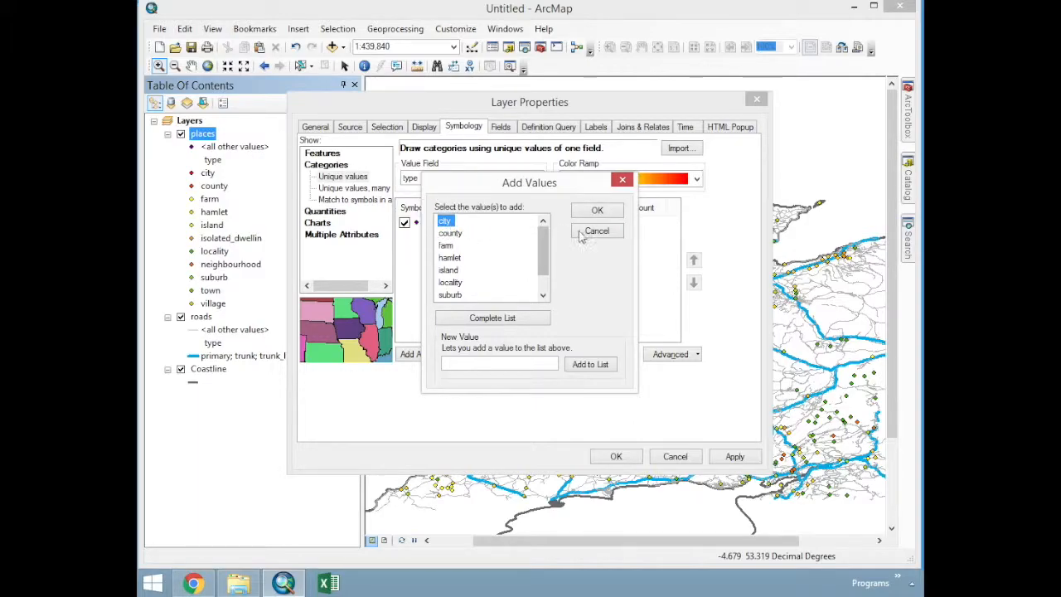
{"action": "left_click_drag", "start_coordinate": [544, 249], "coordinate": [545, 268]}
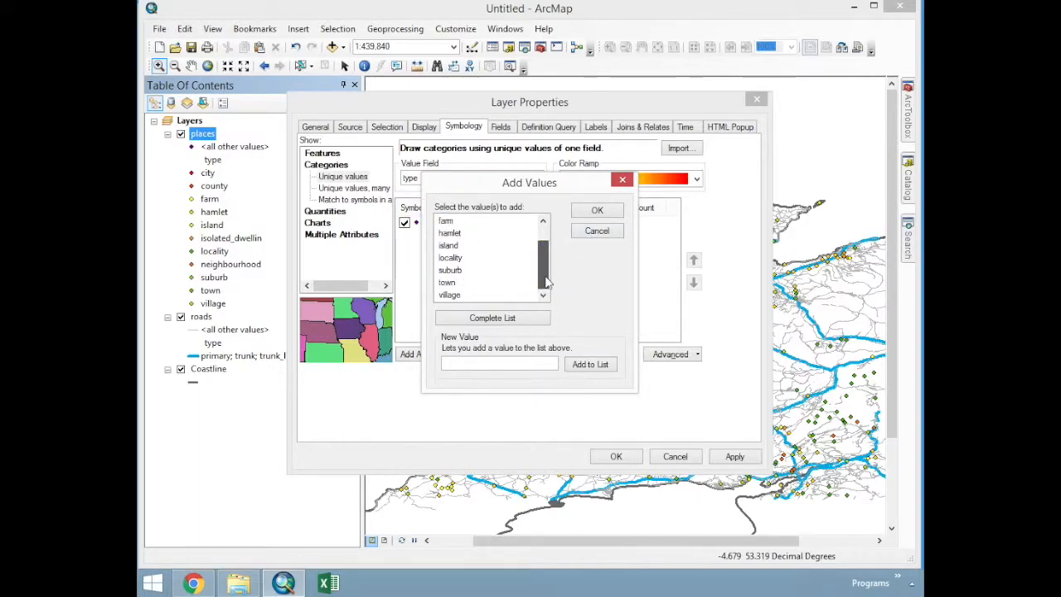
{"action": "left_click_drag", "start_coordinate": [448, 284], "coordinate": [457, 295]}
{"action": "left_click", "coordinate": [597, 210]}
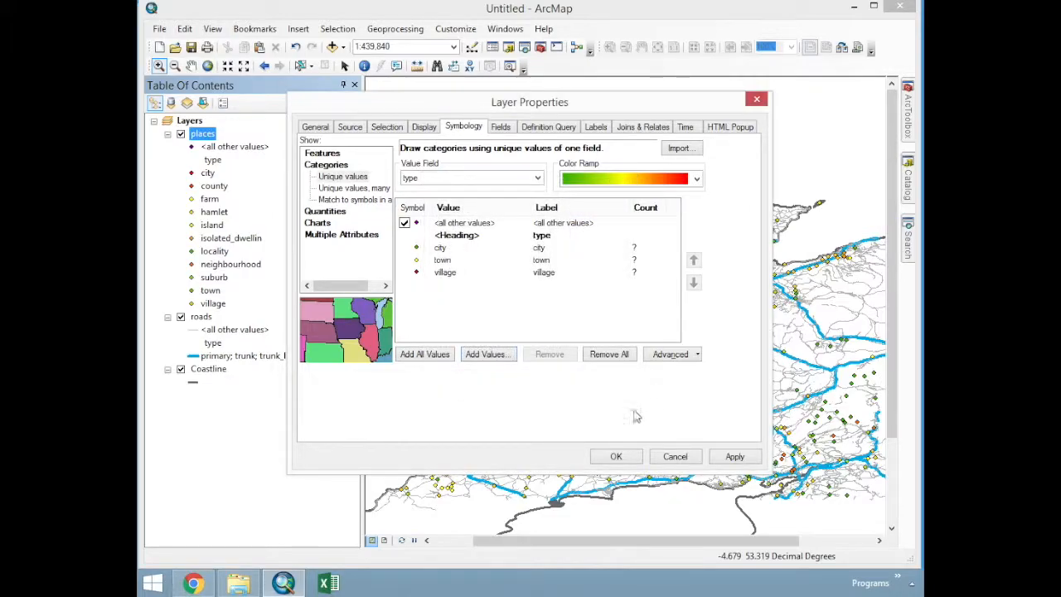
- Set the size of the city marker symbol in the places layer to 10
{"action": "double_click", "coordinate": [416, 248]}
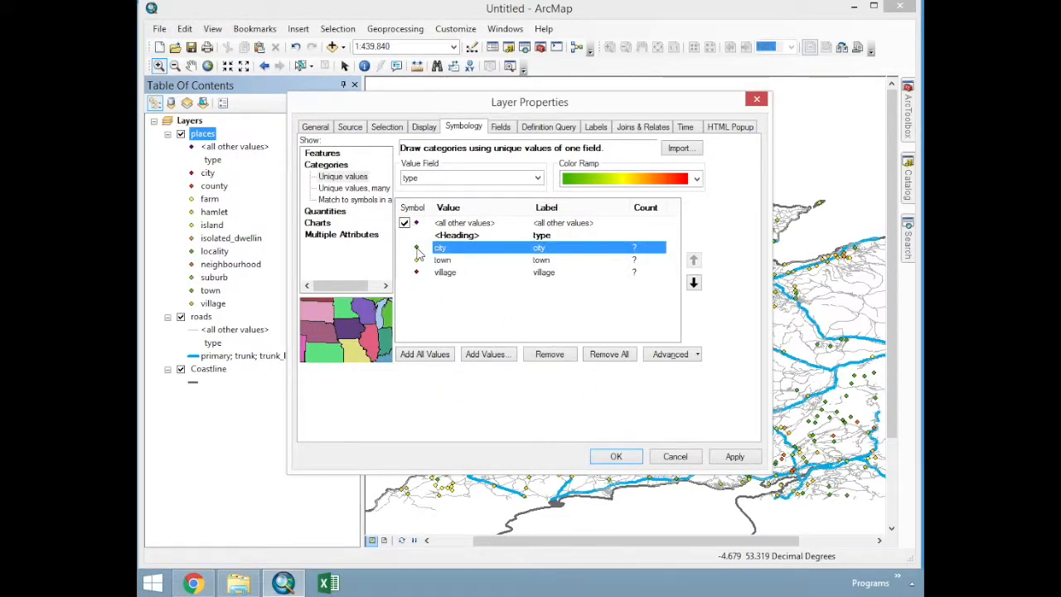
{"action": "left_click", "coordinate": [712, 273]}
{"action": "left_click", "coordinate": [712, 273]}
{"action": "left_click", "coordinate": [649, 462]}
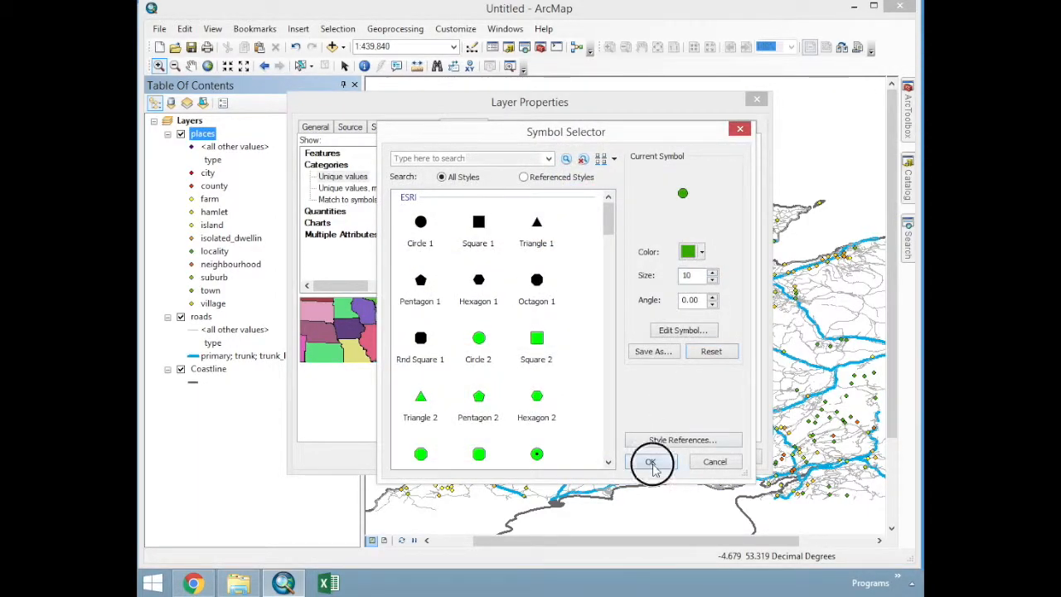
- Set the size of the town marker symbol in the places layer to 7
{"action": "double_click", "coordinate": [416, 260]}
{"action": "left_click", "coordinate": [712, 274]}
{"action": "left_click", "coordinate": [712, 280]}
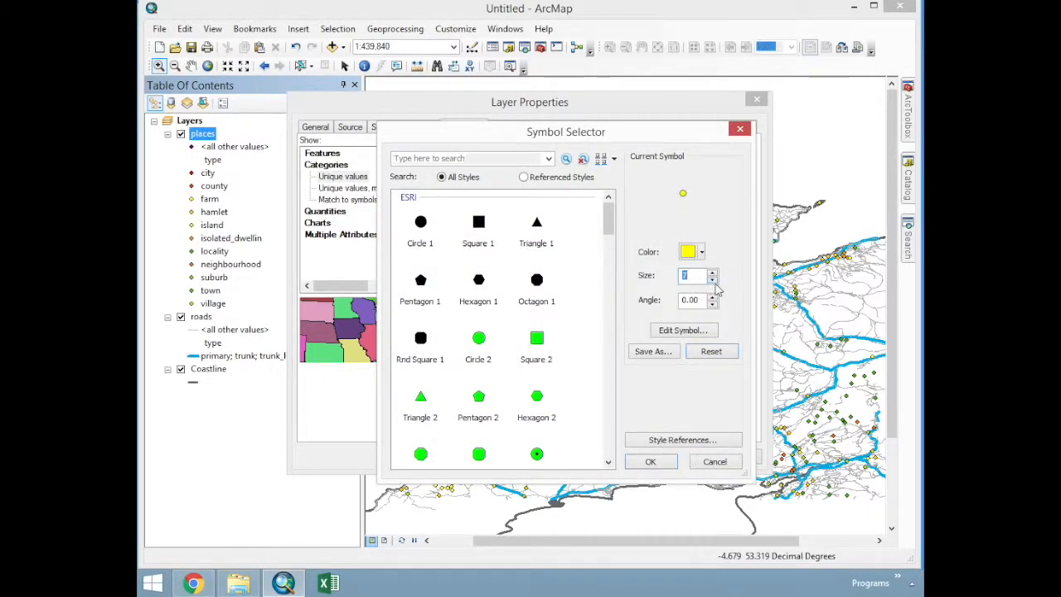
{"action": "left_click", "coordinate": [650, 462]}
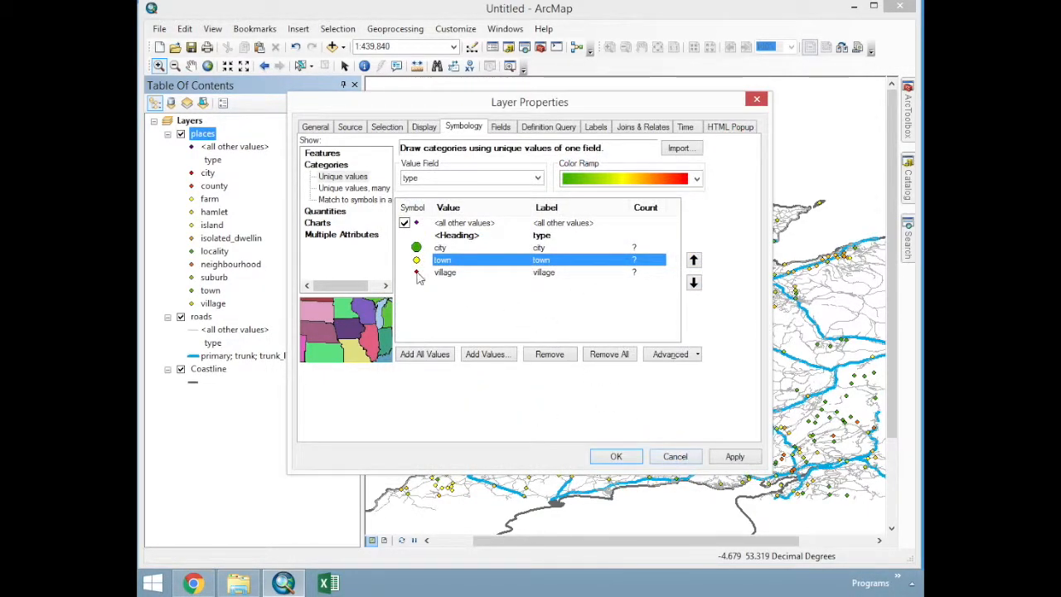
- Keep the village marker symbol as it is, turn off the places layer's all other values category and apply the symbology to the map
{"action": "double_click", "coordinate": [416, 272]}
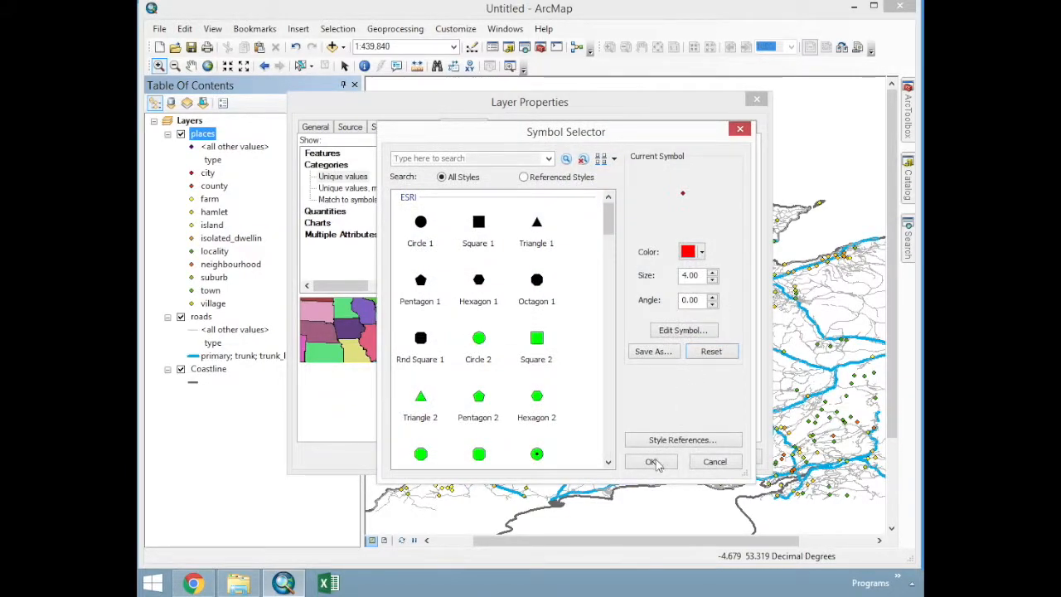
{"action": "left_click", "coordinate": [657, 464]}
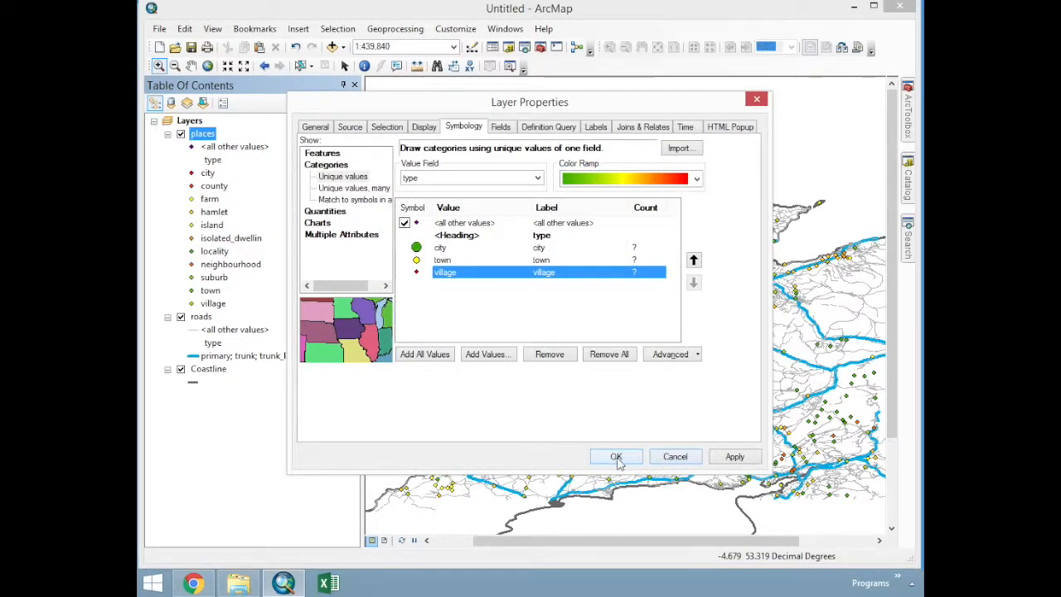
{"action": "left_click", "coordinate": [405, 223]}
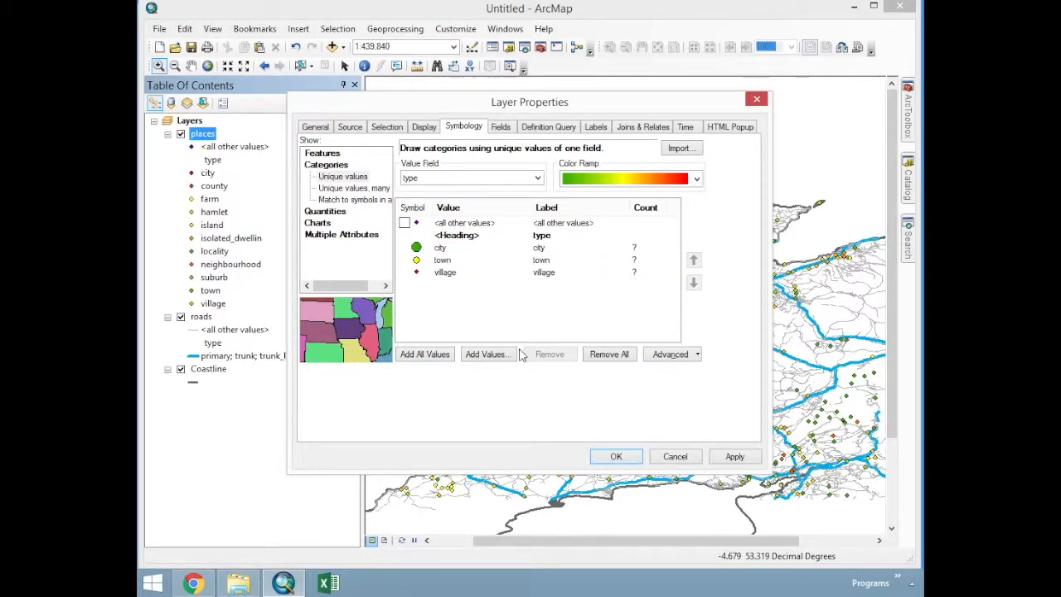
{"action": "left_click", "coordinate": [616, 456]}
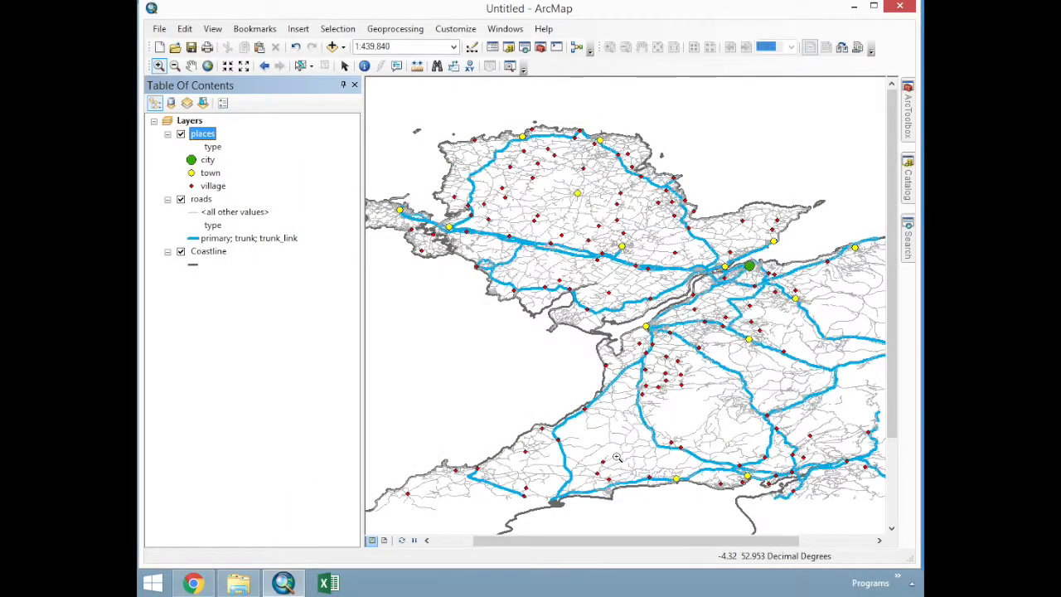